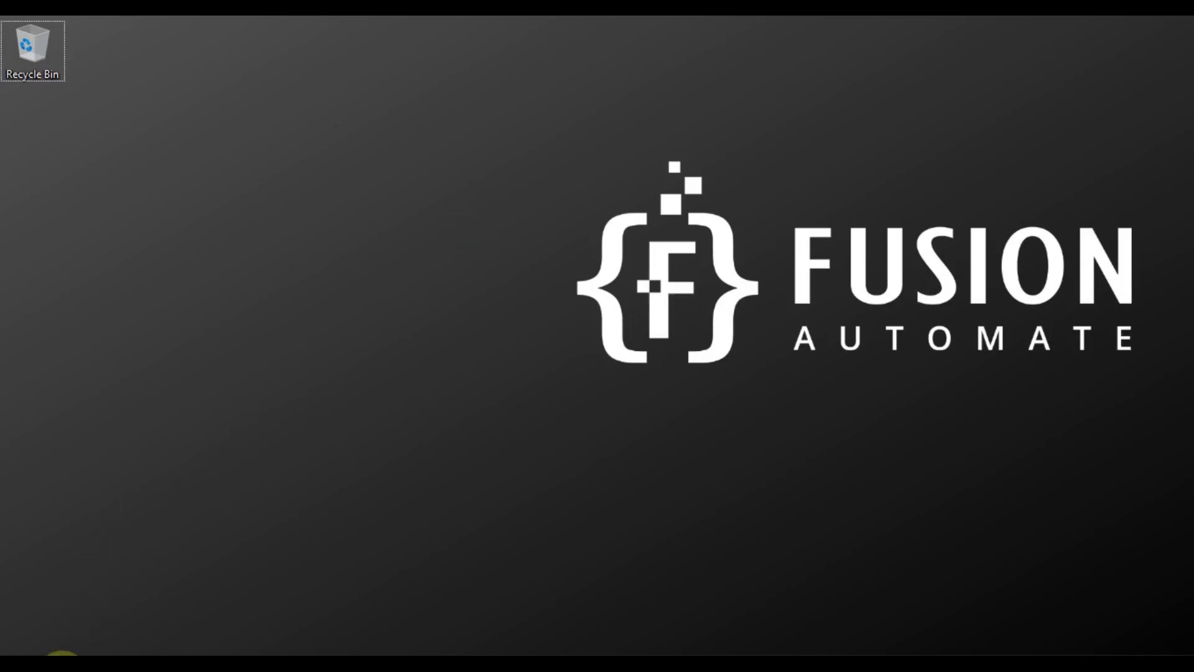
Step: Look through the Ignition SCADA Training playlist on YouTube for the MQTT module installation and MQTT Distributor videos
click(285, 652)
scroll(802, 411, up, 2)
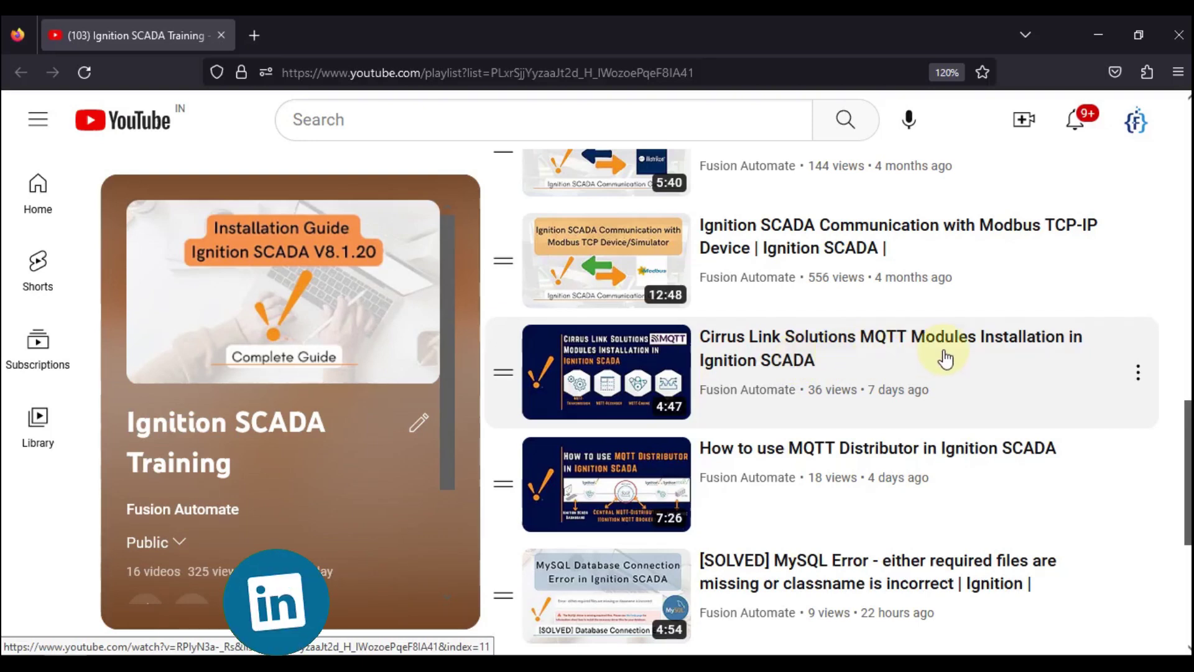
scroll(941, 354, down, 3)
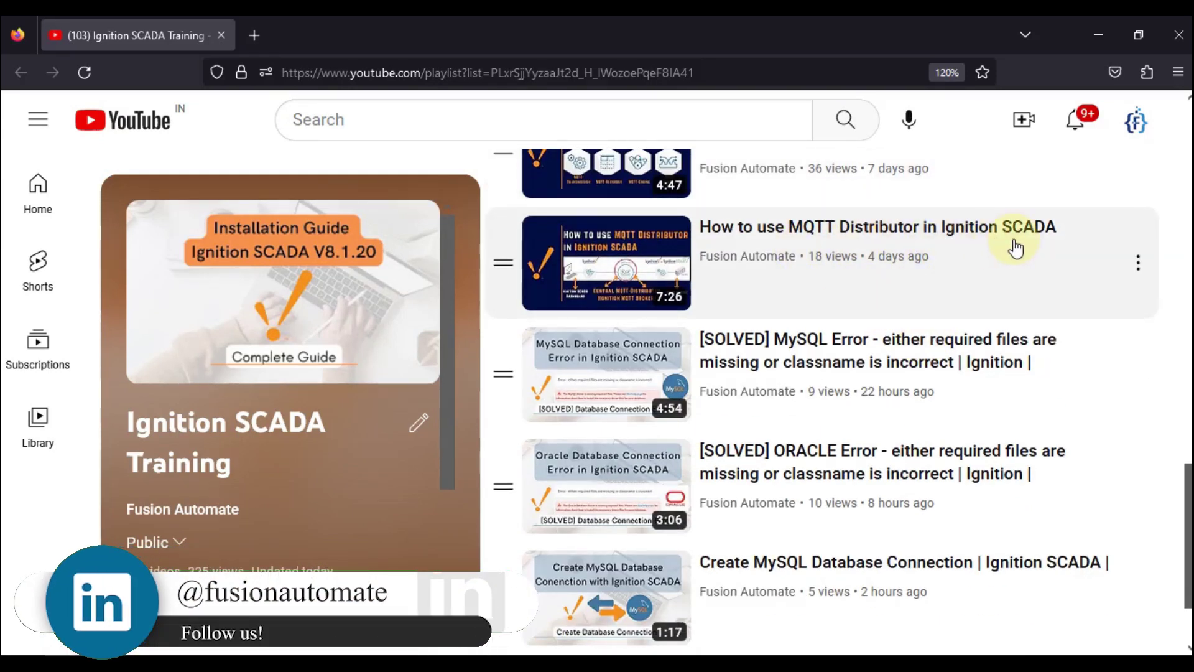
click(1095, 34)
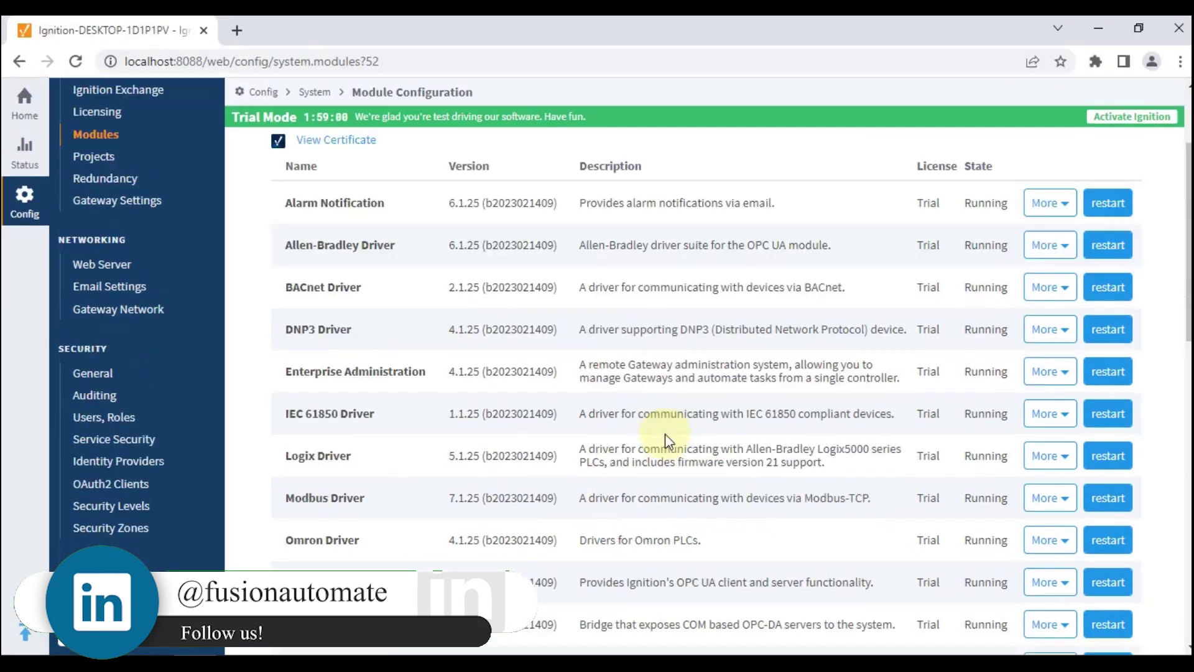
Step: Check the license and state of the Cirrus Link MQTT Engine module in the Ignition gateway's module list
scroll(665, 434, down, 10)
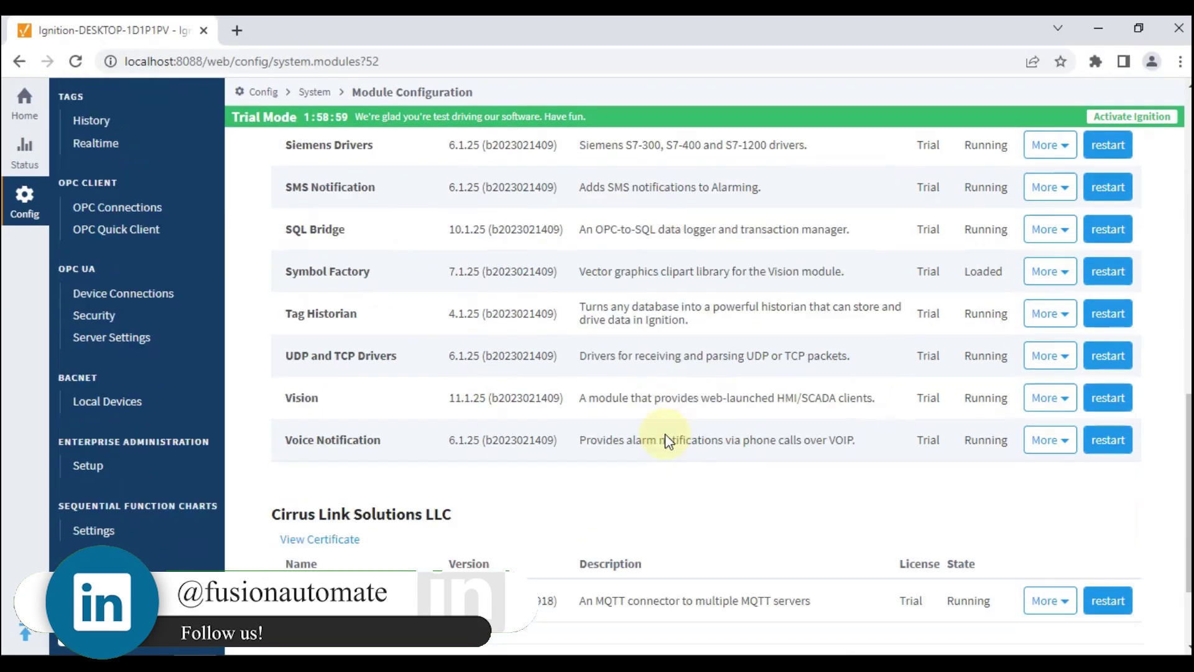
triple_click(309, 465)
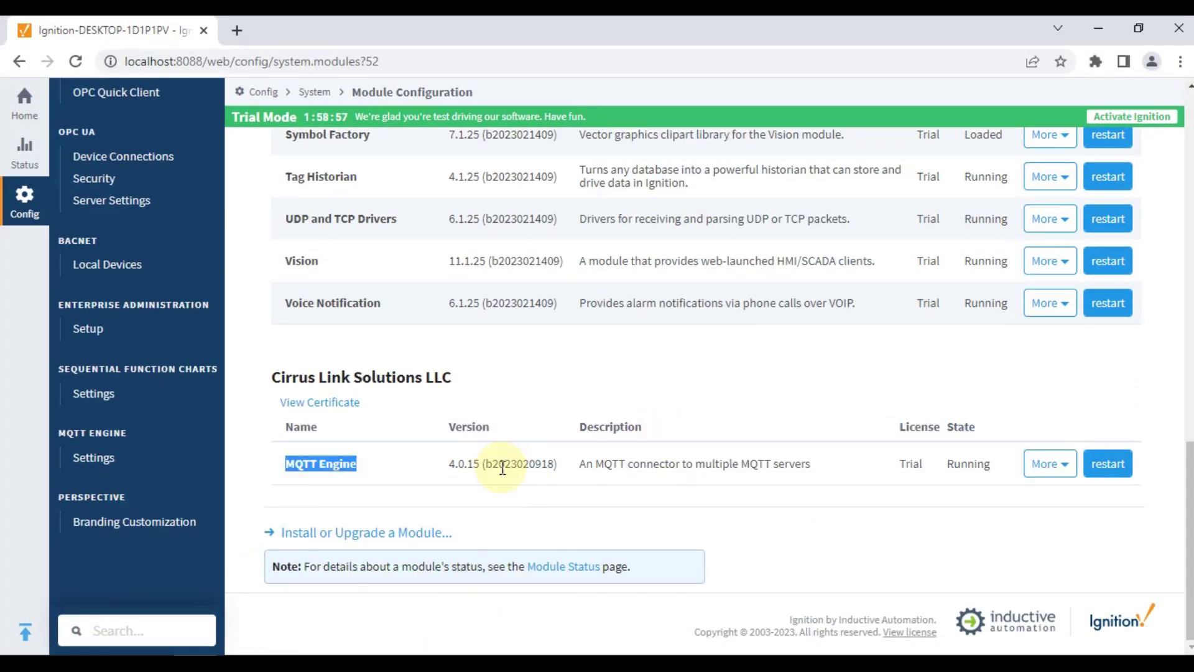
click(348, 473)
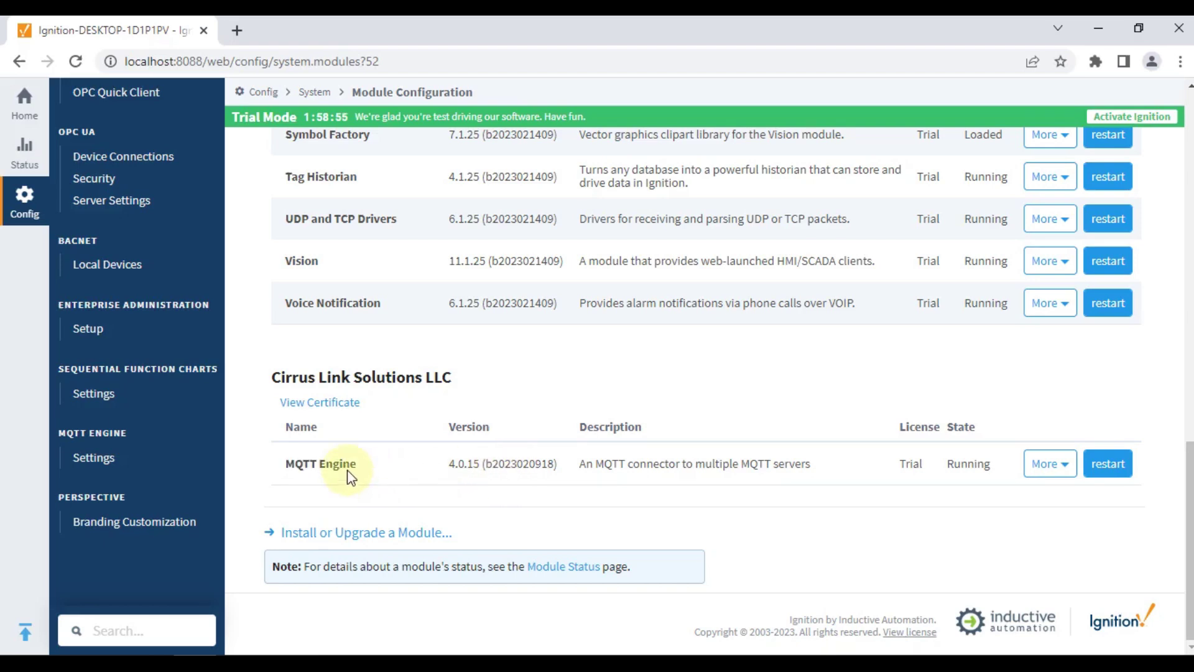
double_click(329, 470)
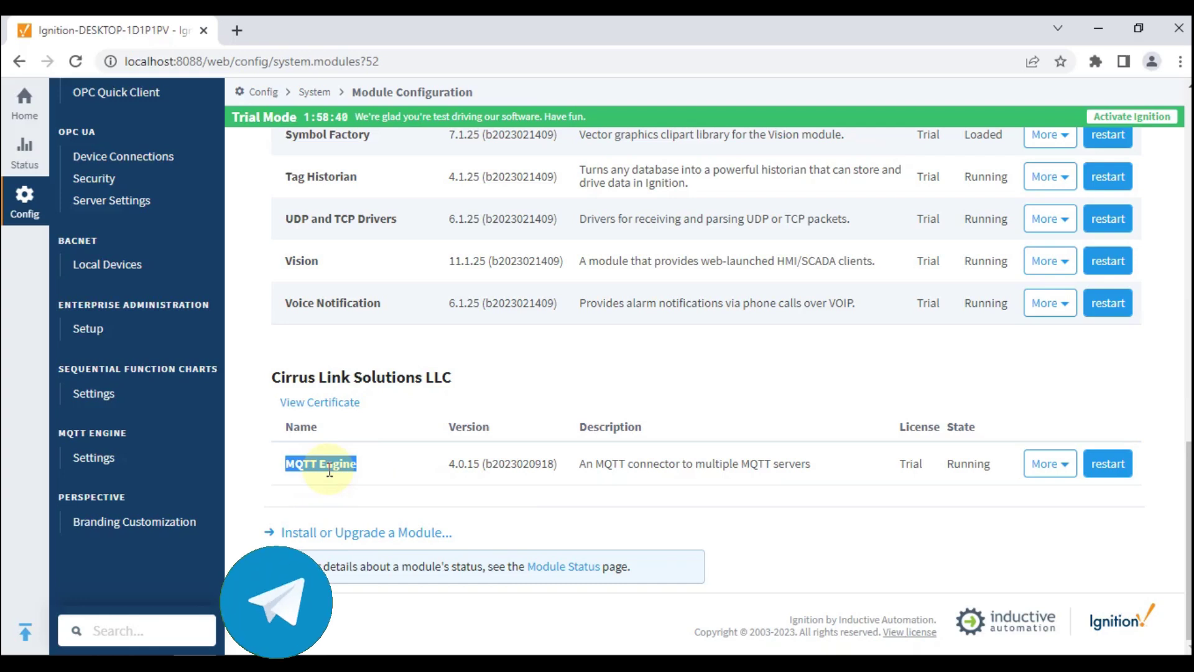
double_click(329, 464)
click(329, 464)
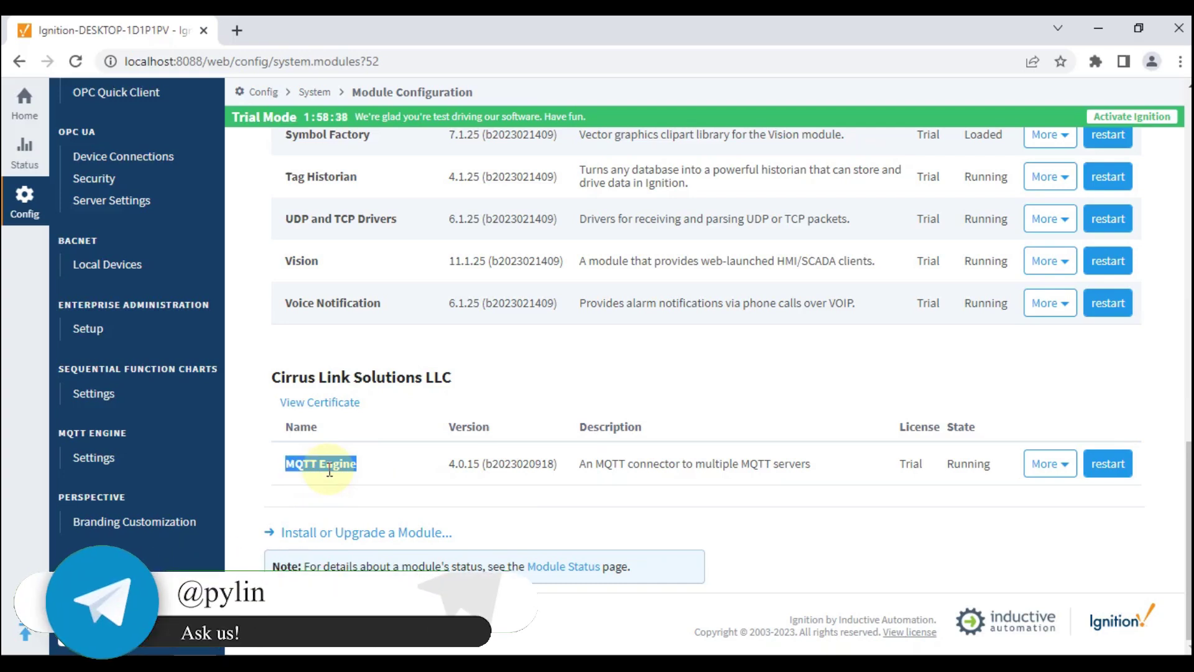
double_click(920, 463)
double_click(968, 464)
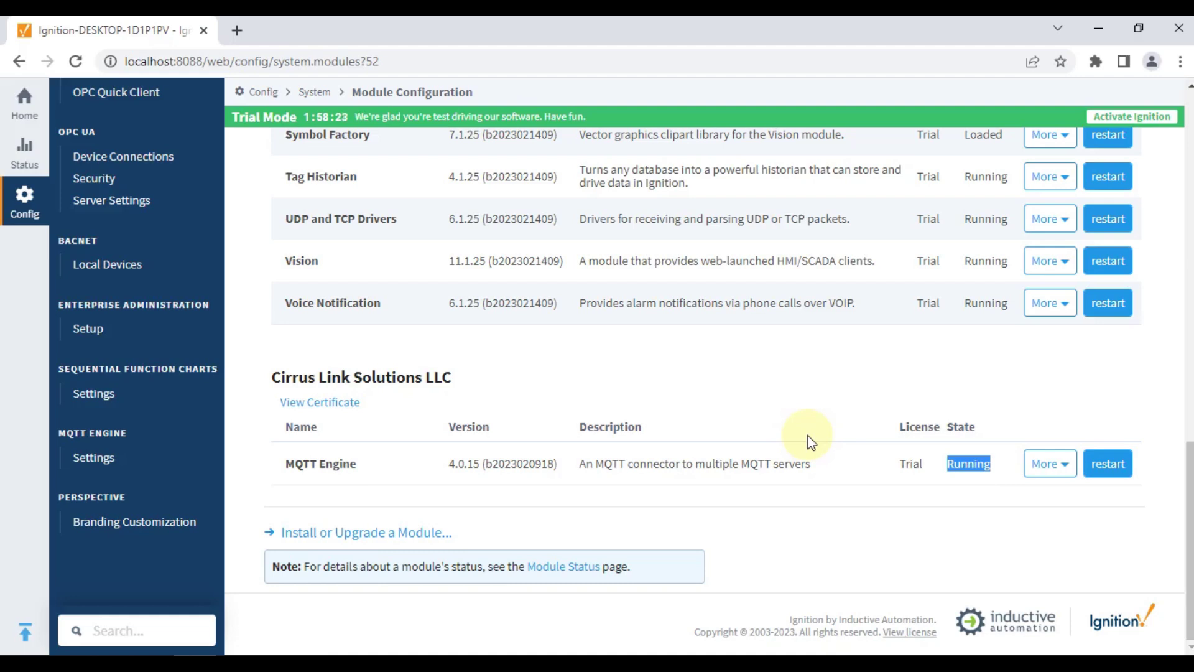
Step: Open the MQTT Engine settings, review the general main and command options, and save them
click(106, 465)
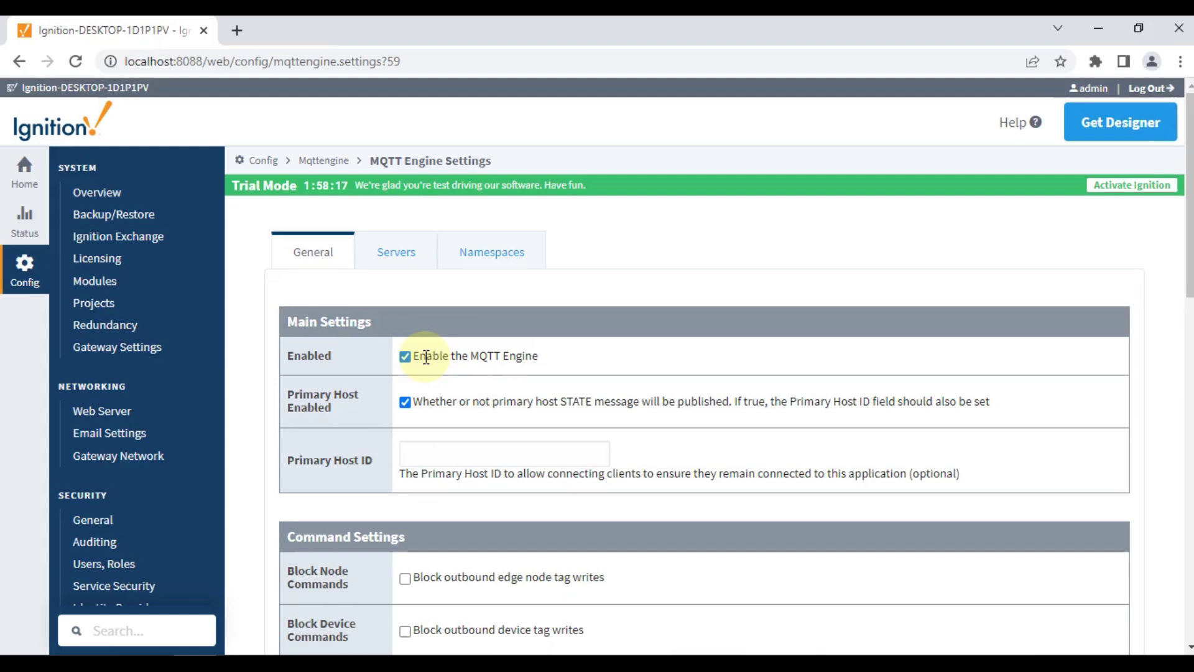
drag(415, 359, 610, 353)
click(611, 354)
scroll(625, 367, down, 3)
drag(606, 403, 436, 410)
drag(587, 454, 412, 455)
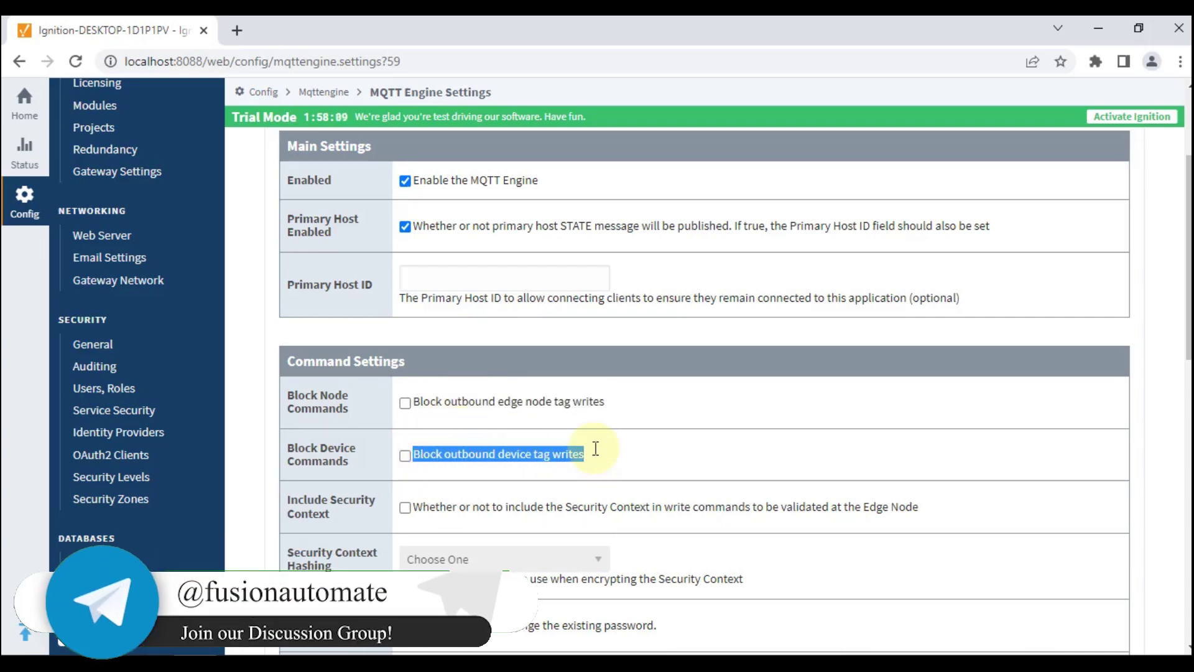
drag(607, 402, 421, 409)
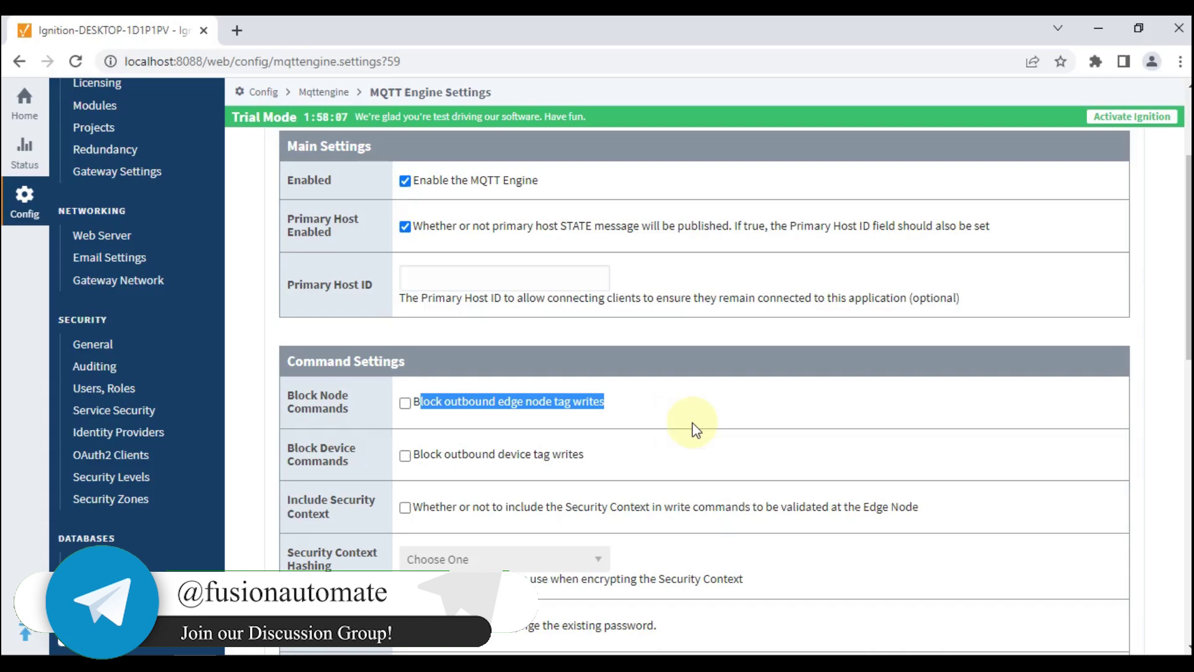
scroll(692, 423, down, 10)
click(697, 496)
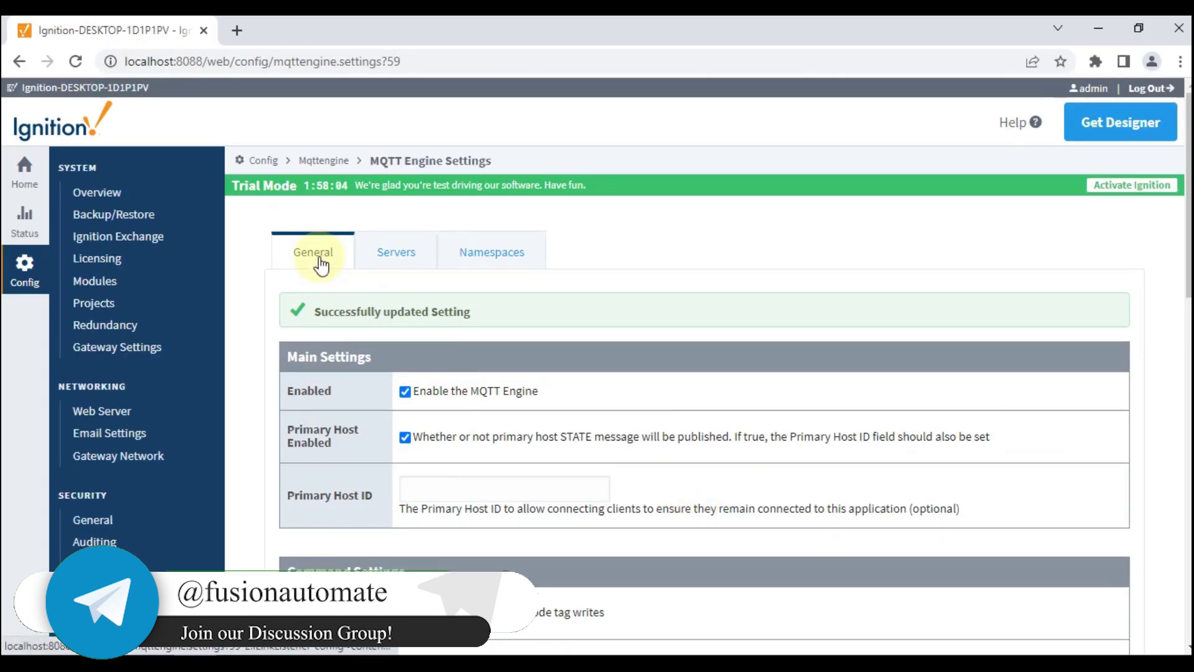
Step: Start a new MQTT server setting for MQTT Engine and name it Mosquitto_MQTT_Server
click(381, 266)
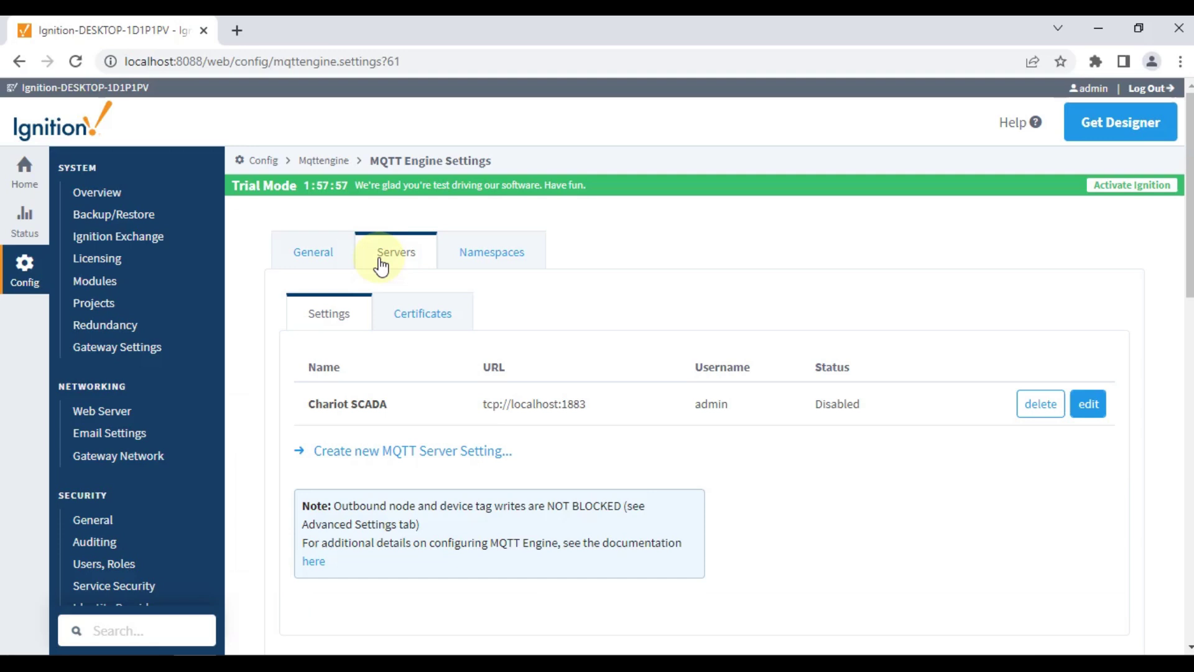
click(357, 461)
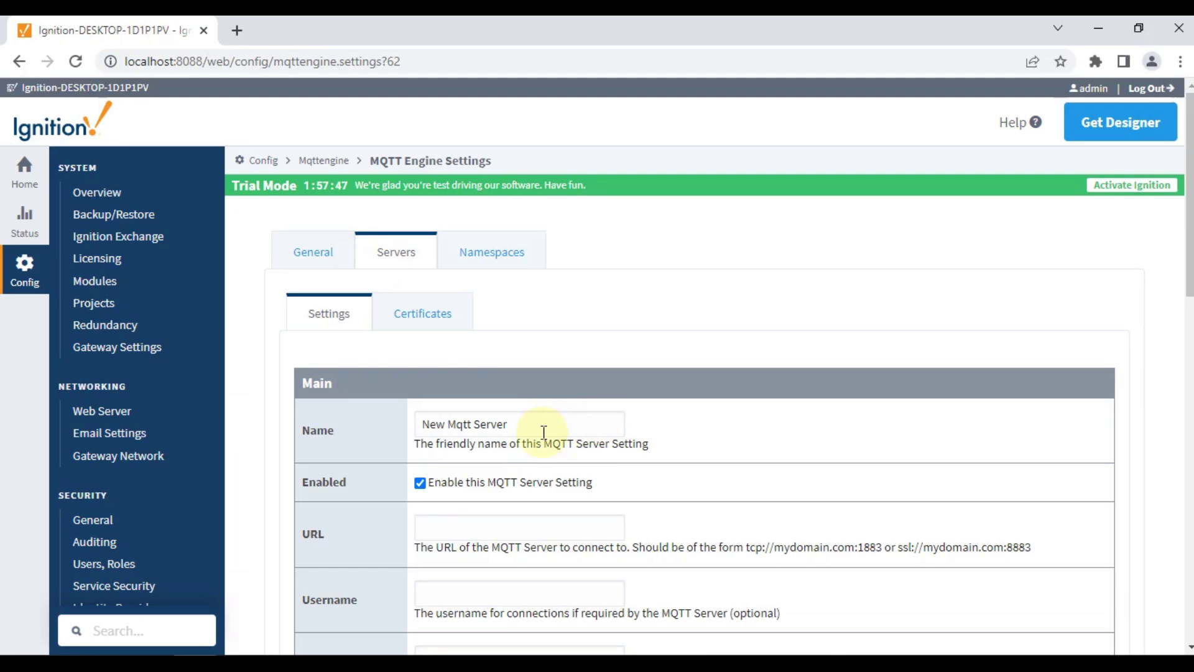
drag(543, 431, 255, 441)
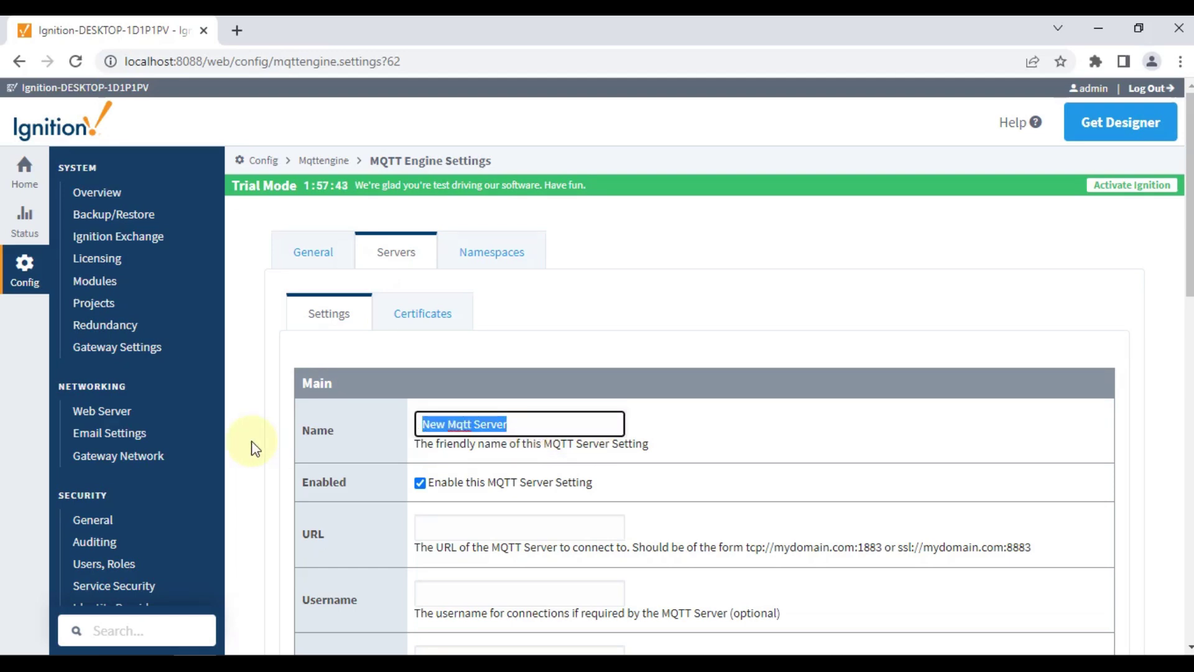
text(Mosquitto)
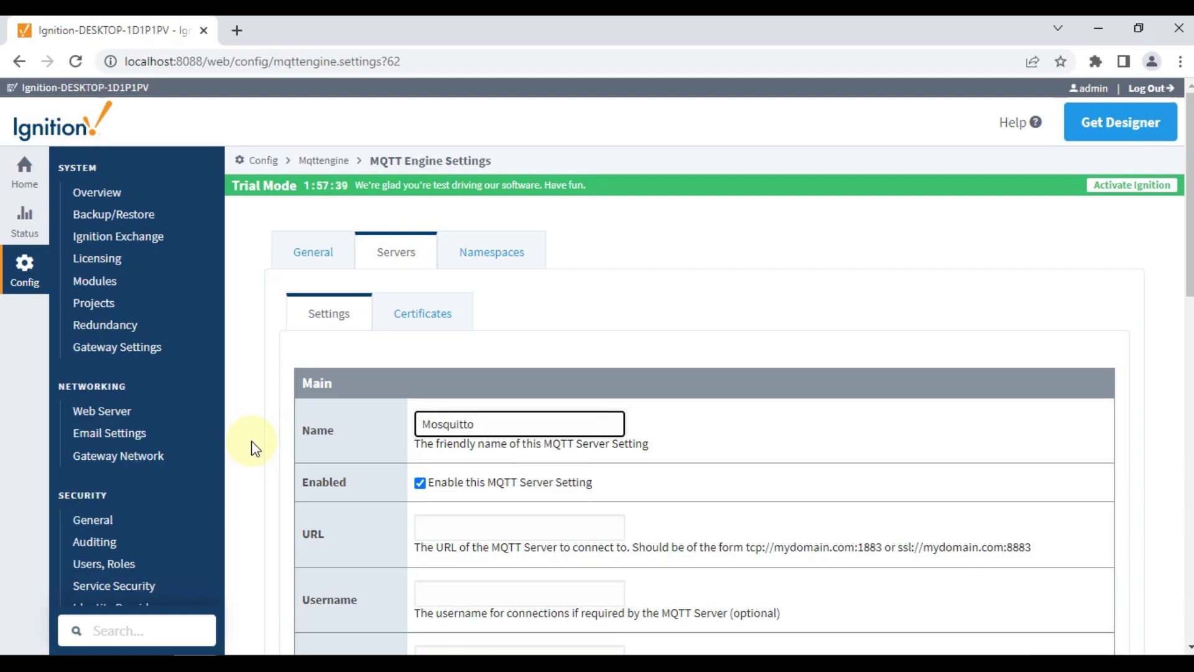
text(_MQTT_Server)
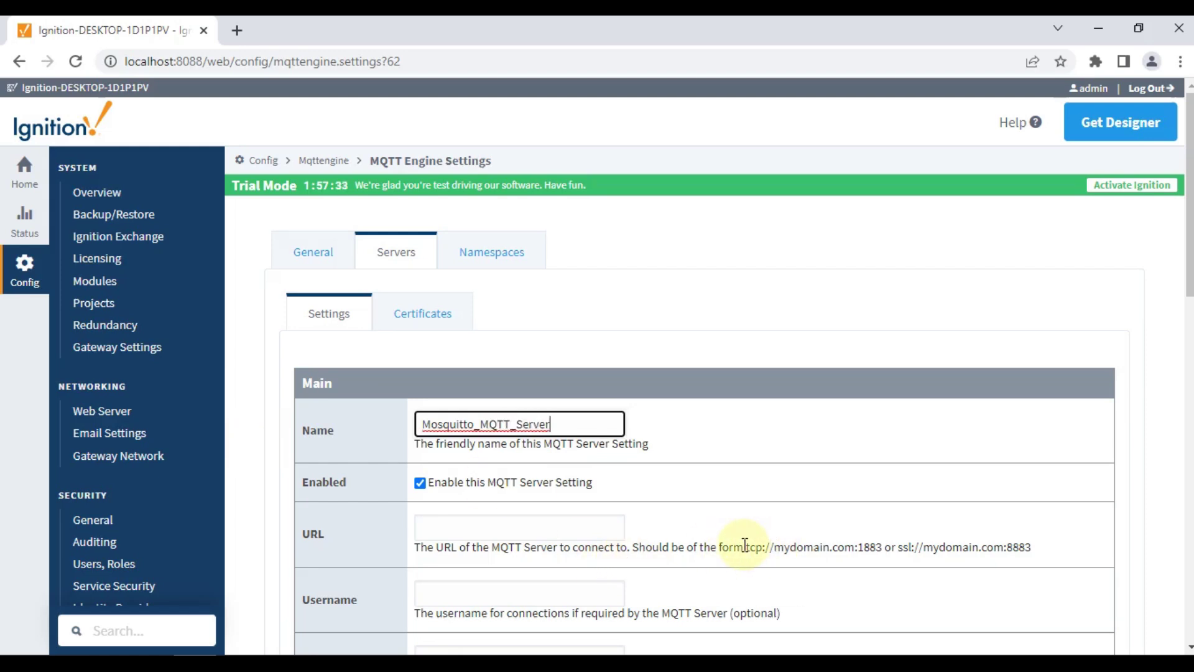
Step: Set the new MQTT server's URL to tcp://localhost:1883, using the example address format as the base
mouse_move(749, 545)
mouse_down()
mouse_move(887, 545)
mouse_move(746, 549)
mouse_up()
click(882, 544)
key(ctrl+c)
click(618, 527)
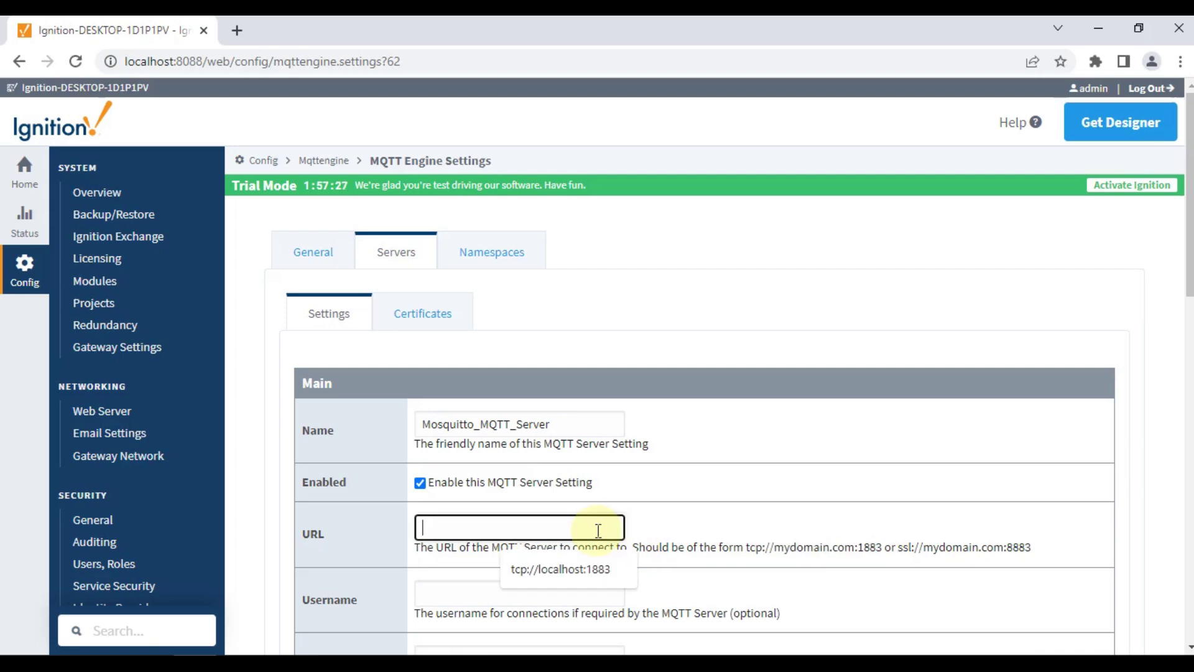
key(ctrl+v)
text(3)
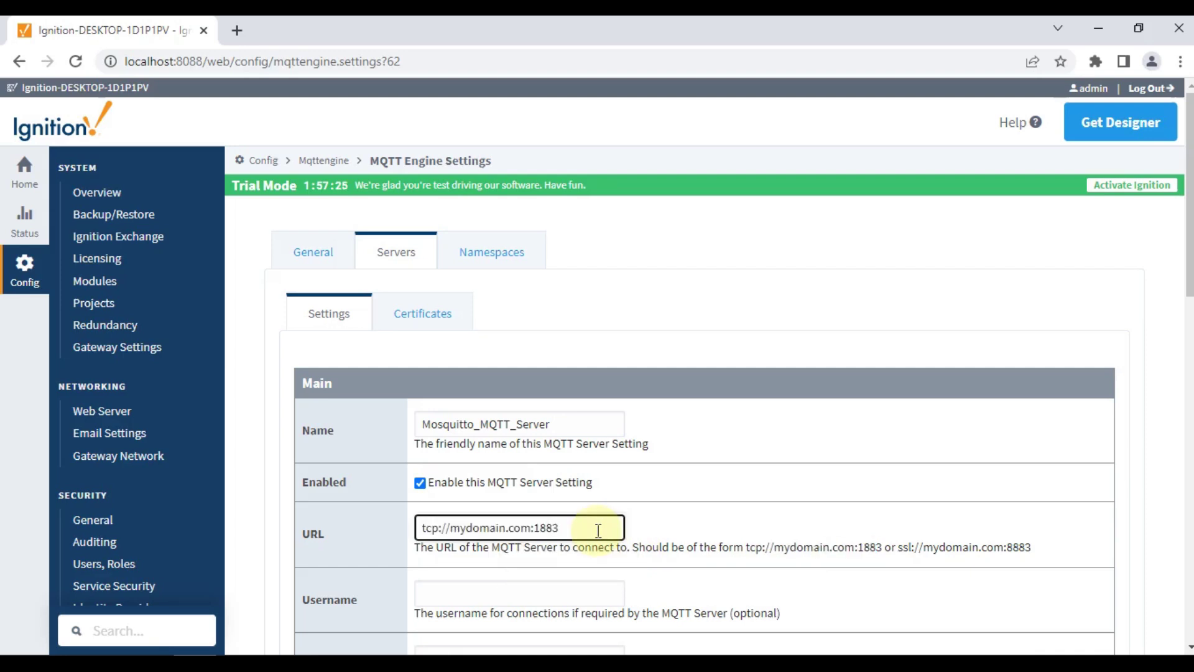
drag(449, 527, 530, 530)
text(localhost)
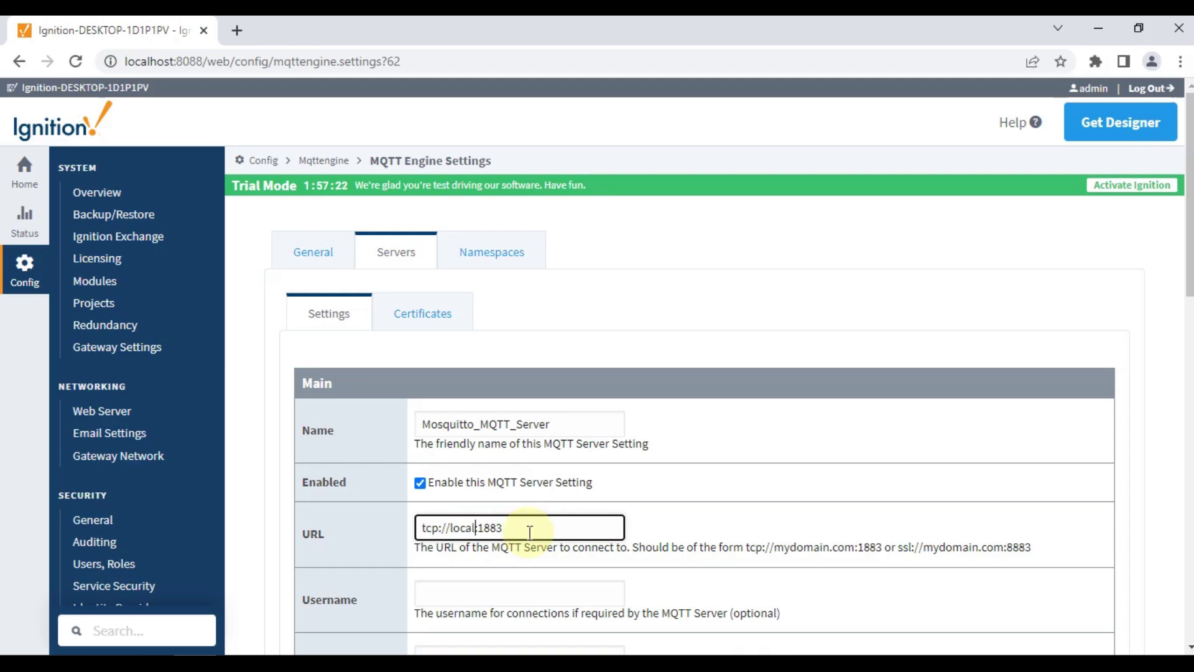
Step: Create the MQTT server setting with credentials and TLS fields left empty, and check its connection status
scroll(560, 529, down, 4)
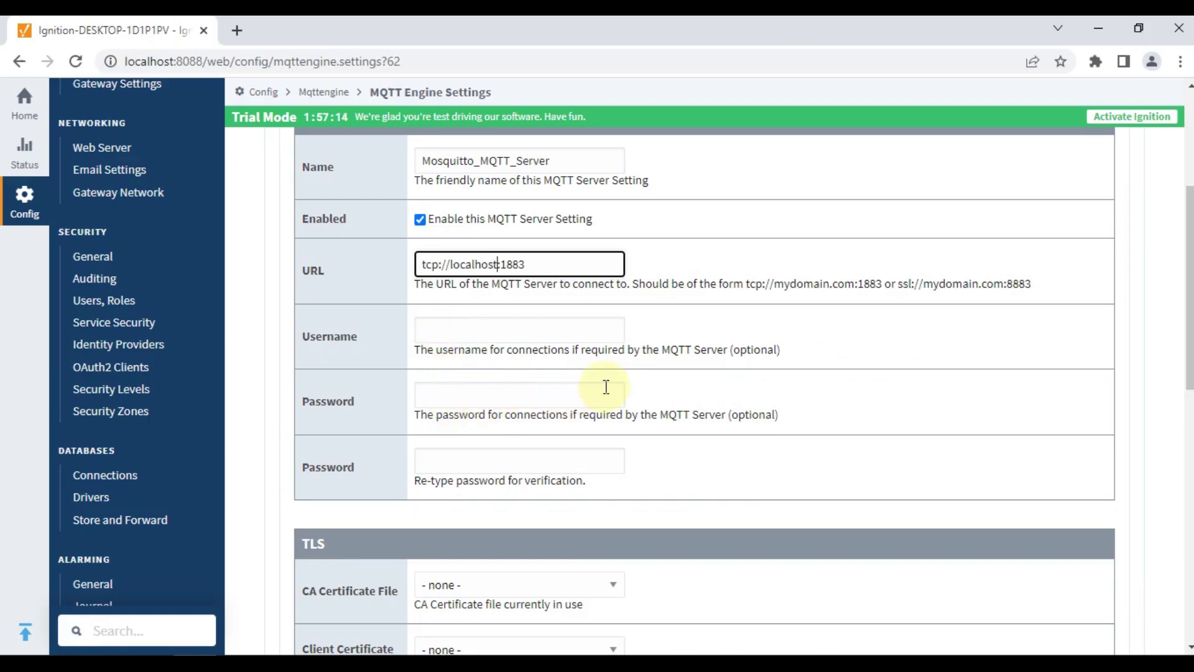
scroll(606, 387, down, 9)
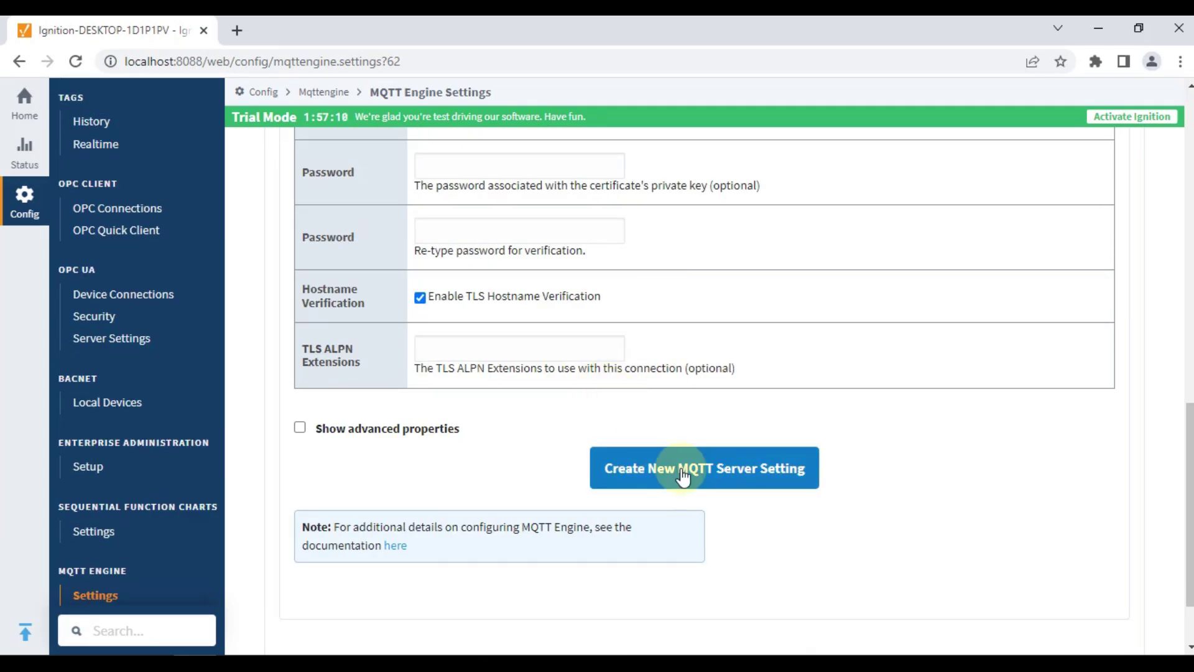
click(698, 477)
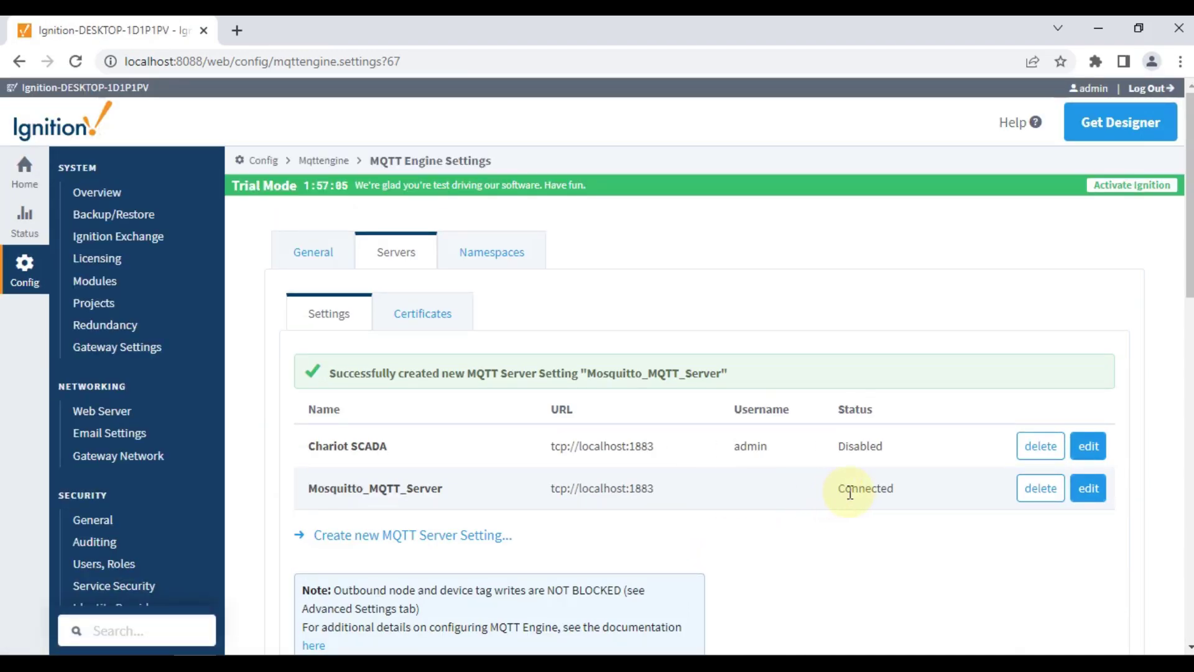
double_click(852, 492)
Step: Start a new custom namespace for MQTT Engine and name it NodeMCU_Namespace
click(495, 266)
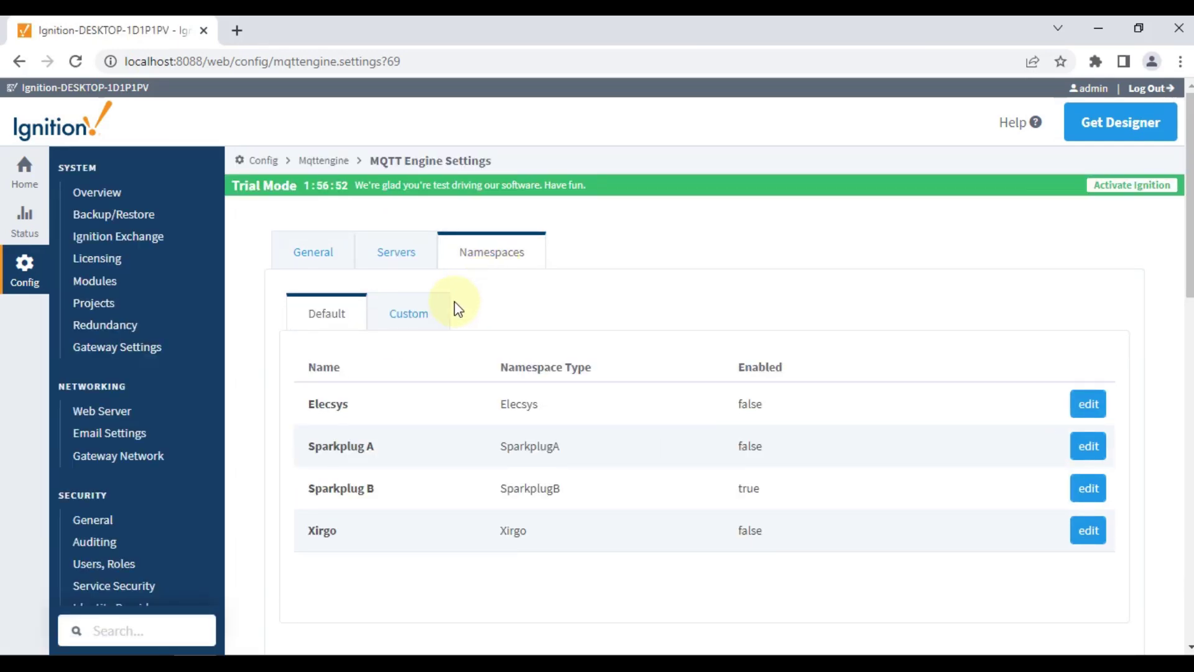
click(423, 323)
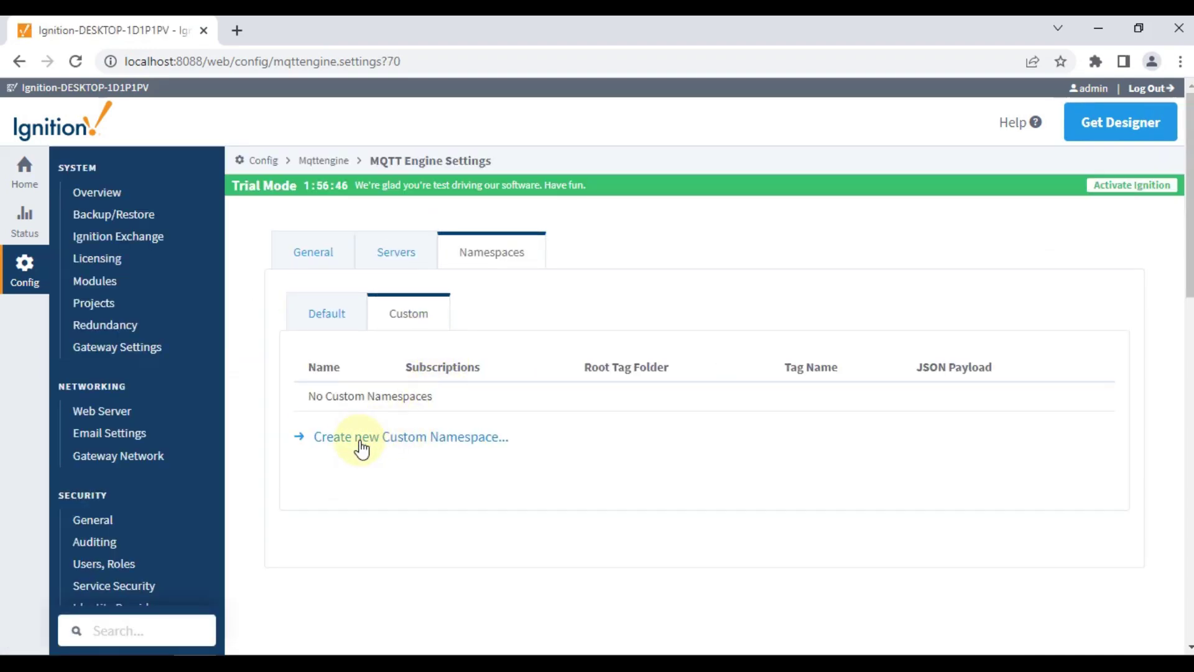
click(370, 447)
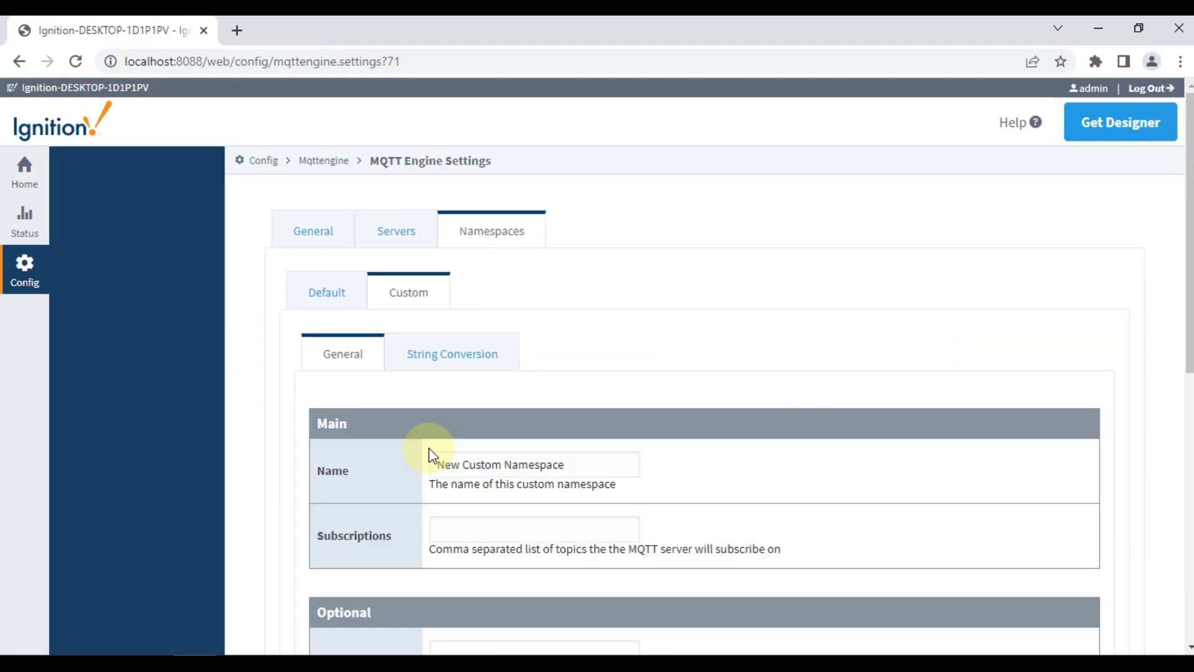
drag(625, 482, 408, 491)
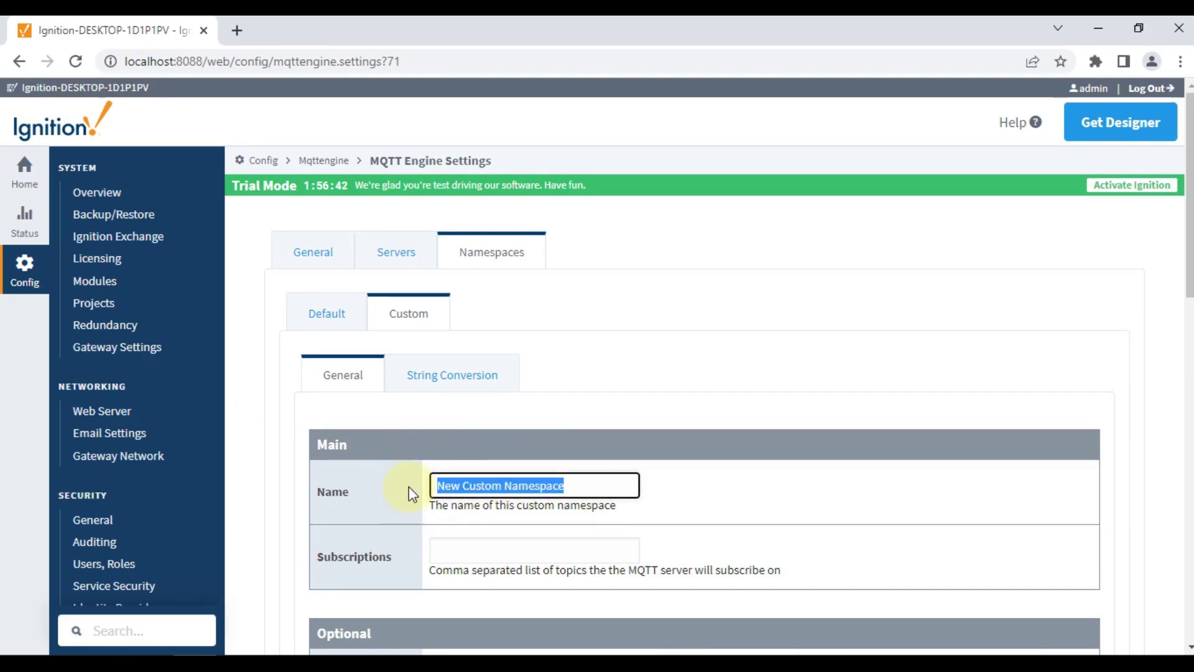
text(Node)
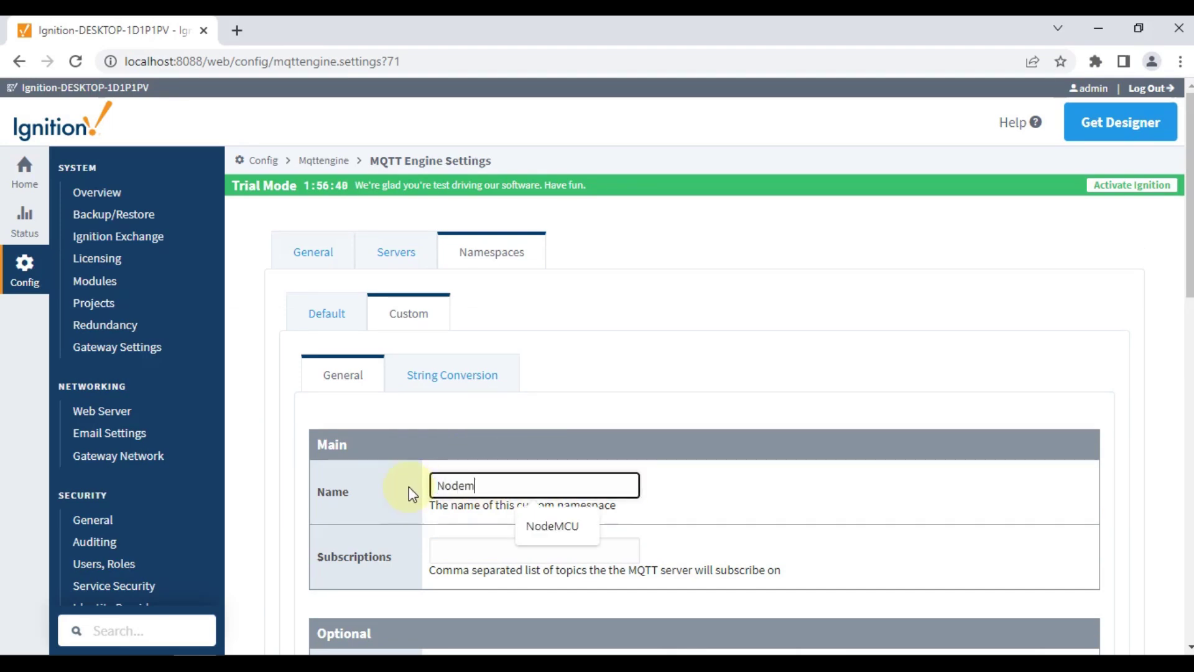
text(MCU_De)
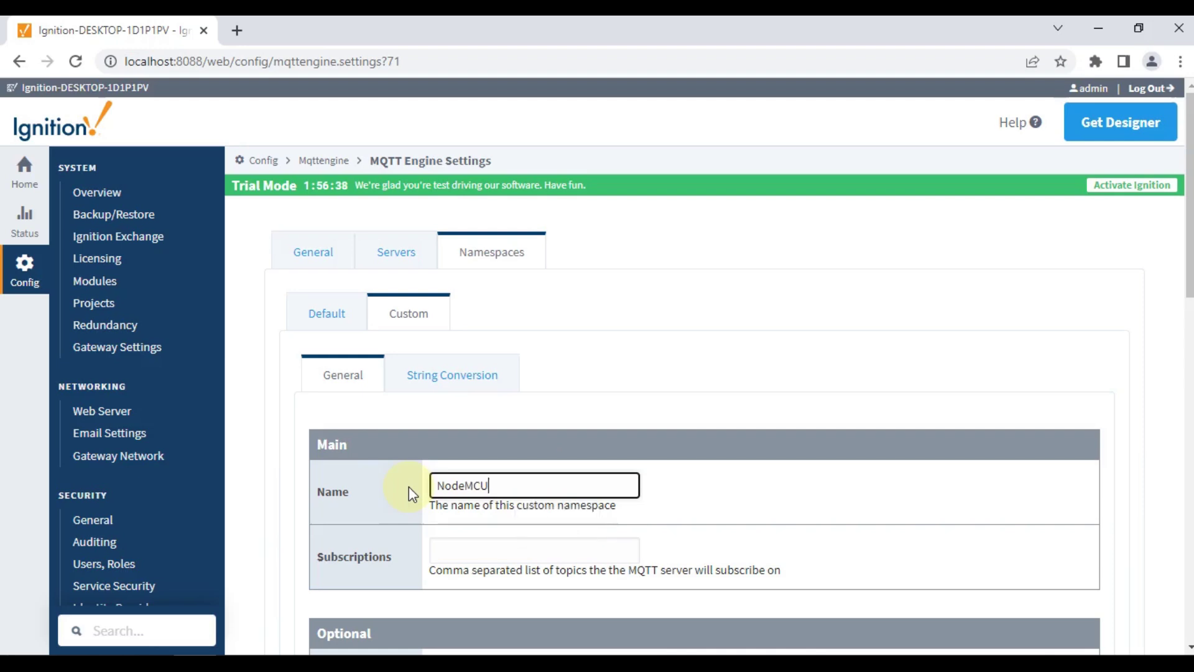
key(BackSpace)
key(BackSpace)
text(Custom)
key(BackSpace)
key(BackSpace)
key(BackSpace)
key(BackSpace)
key(BackSpace)
key(BackSpace)
text(Namespace)
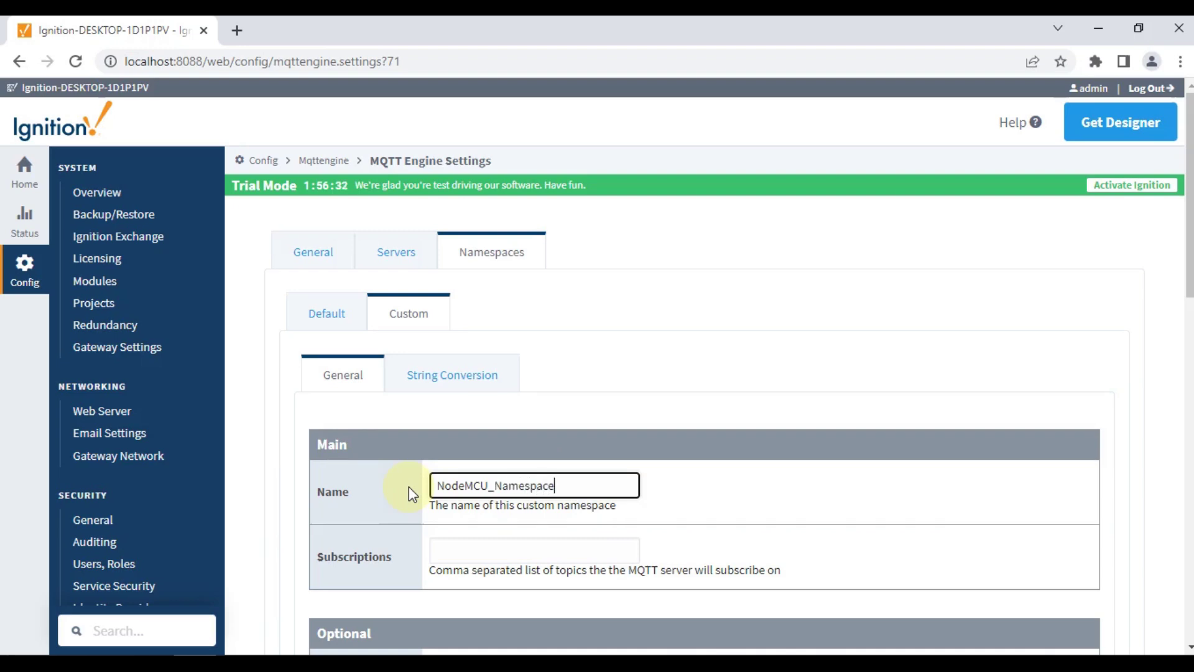
Step: Set the custom namespace's subscriptions to # to cover all topics
click(614, 550)
text(#)
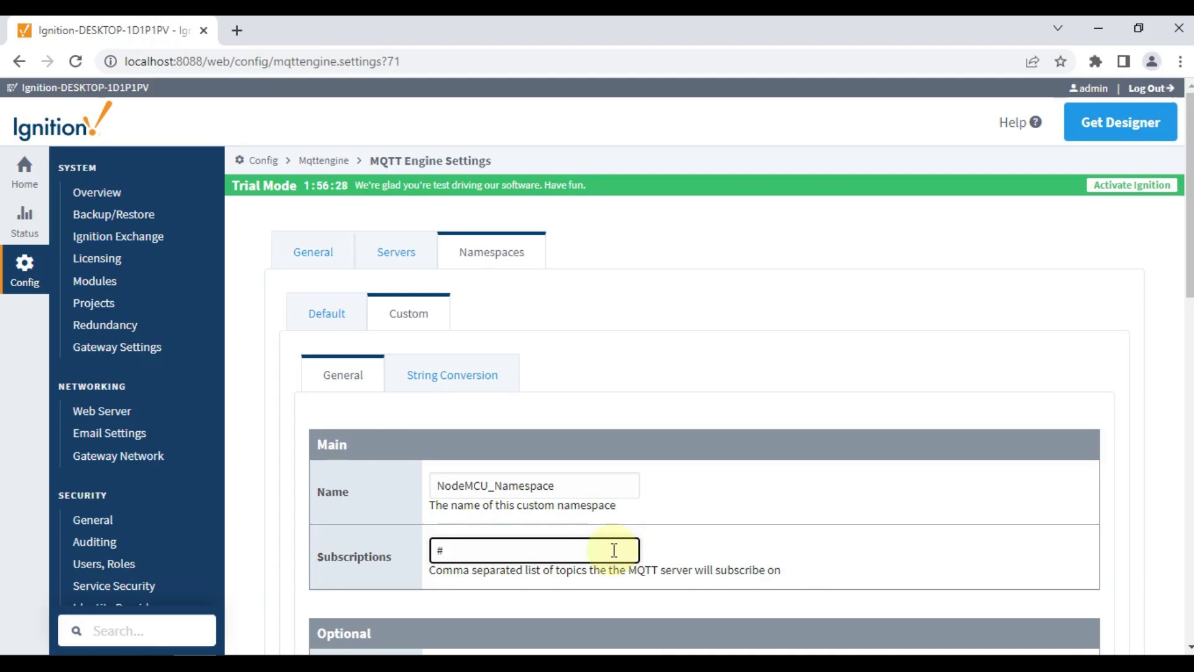
scroll(614, 550, down, 2)
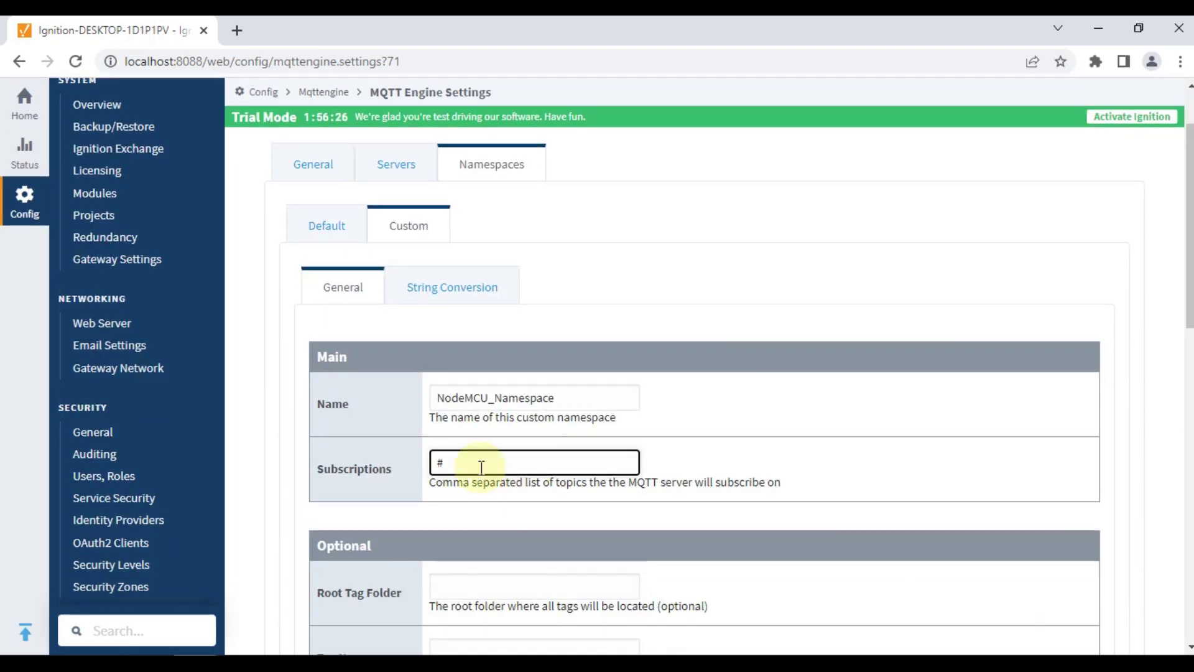
Step: Set the custom namespace's root tag folder to NodeMCU_Tag_Folder
scroll(569, 413, down, 3)
click(489, 325)
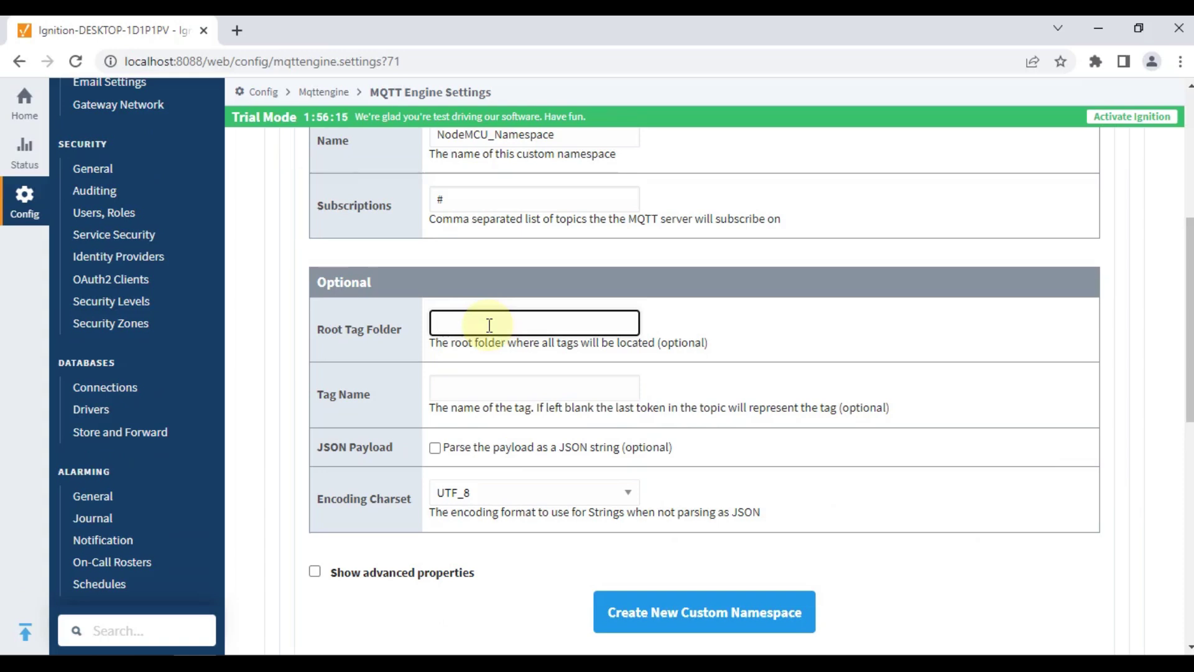
text(NodeMC)
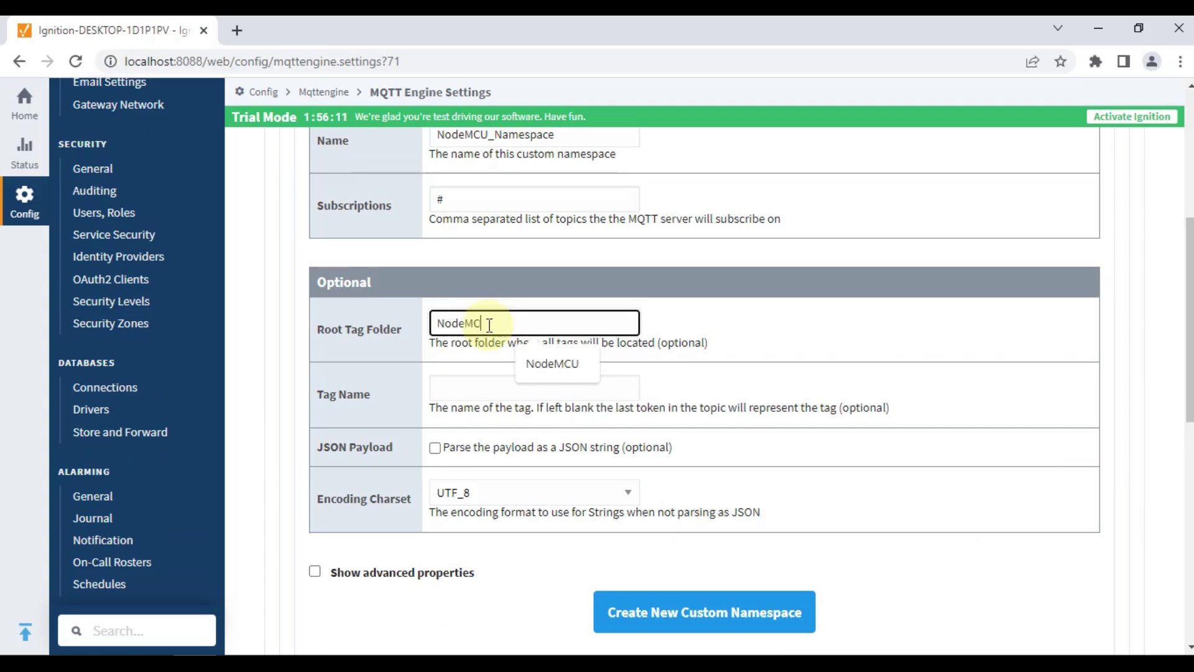
text(U_Tag)
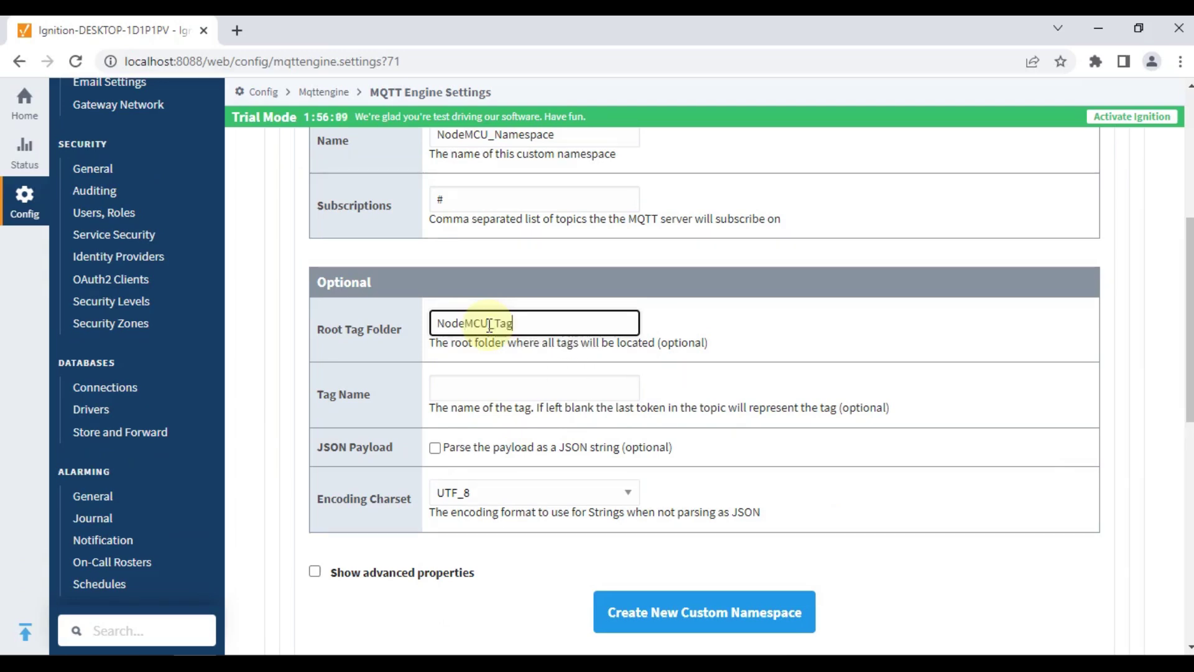
text(_Folder)
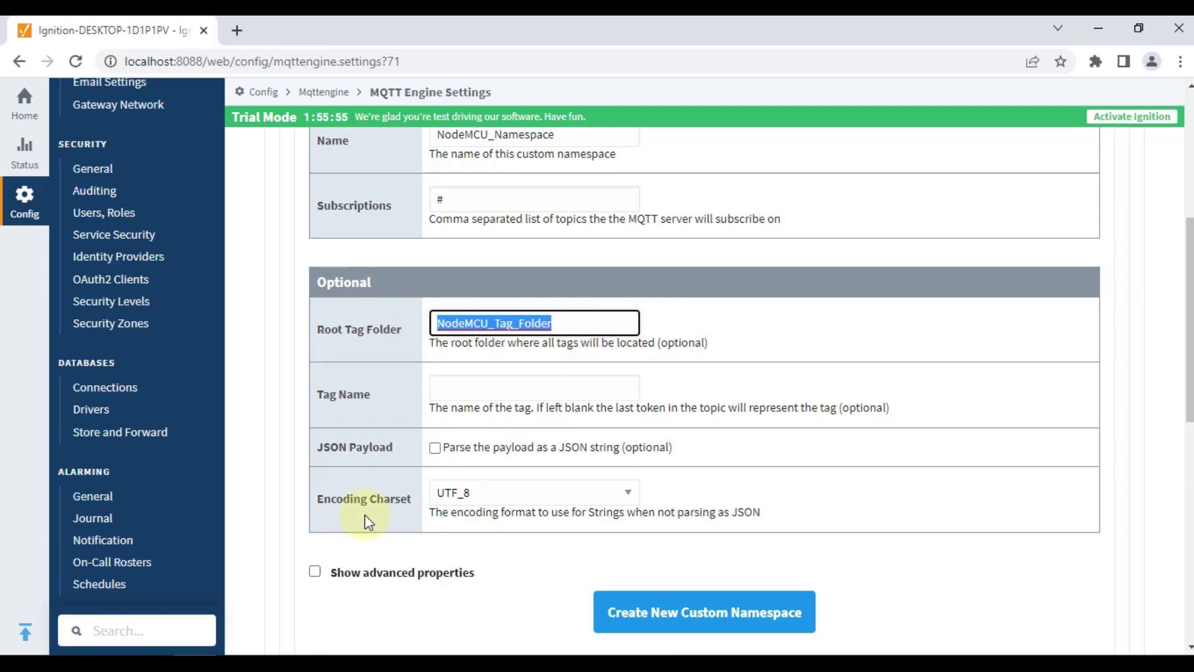
Step: Enable writable tags in the namespace's advanced properties and create the custom namespace
click(315, 572)
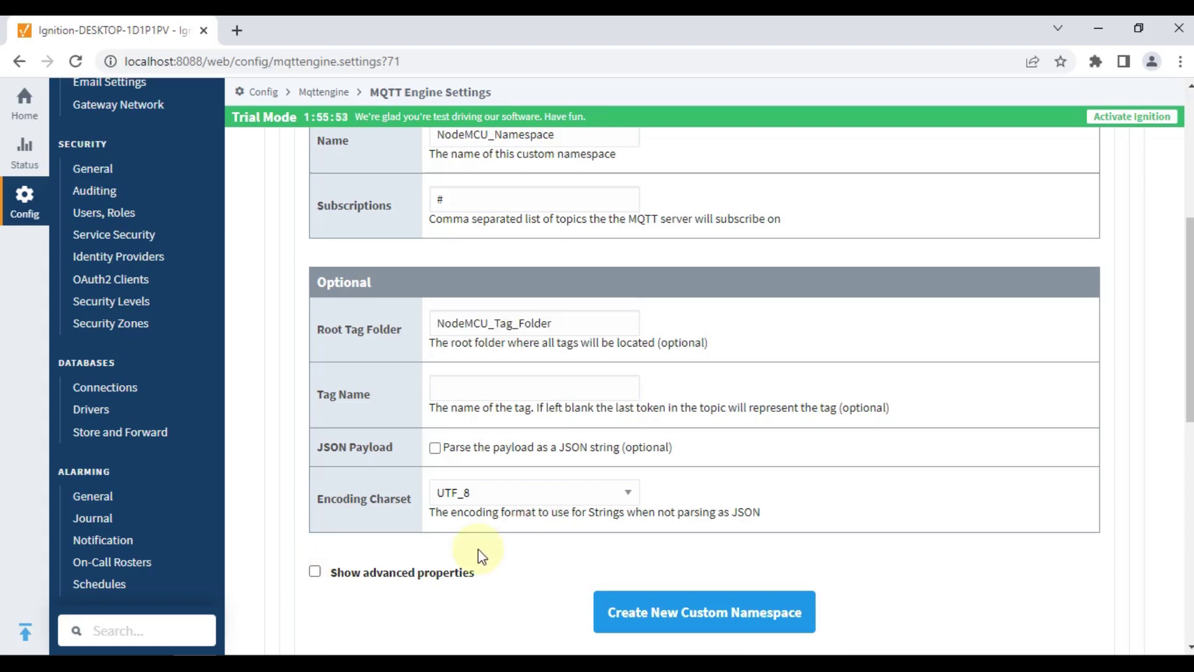
click(315, 572)
scroll(466, 541, down, 3)
scroll(538, 474, down, 1)
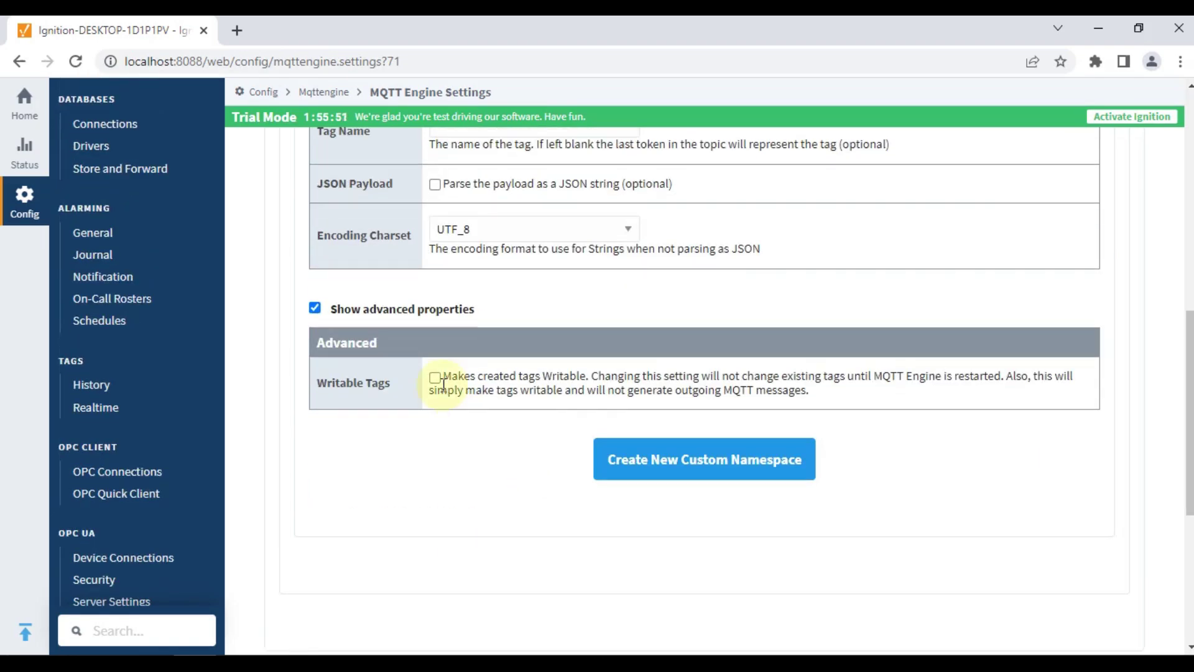
click(436, 378)
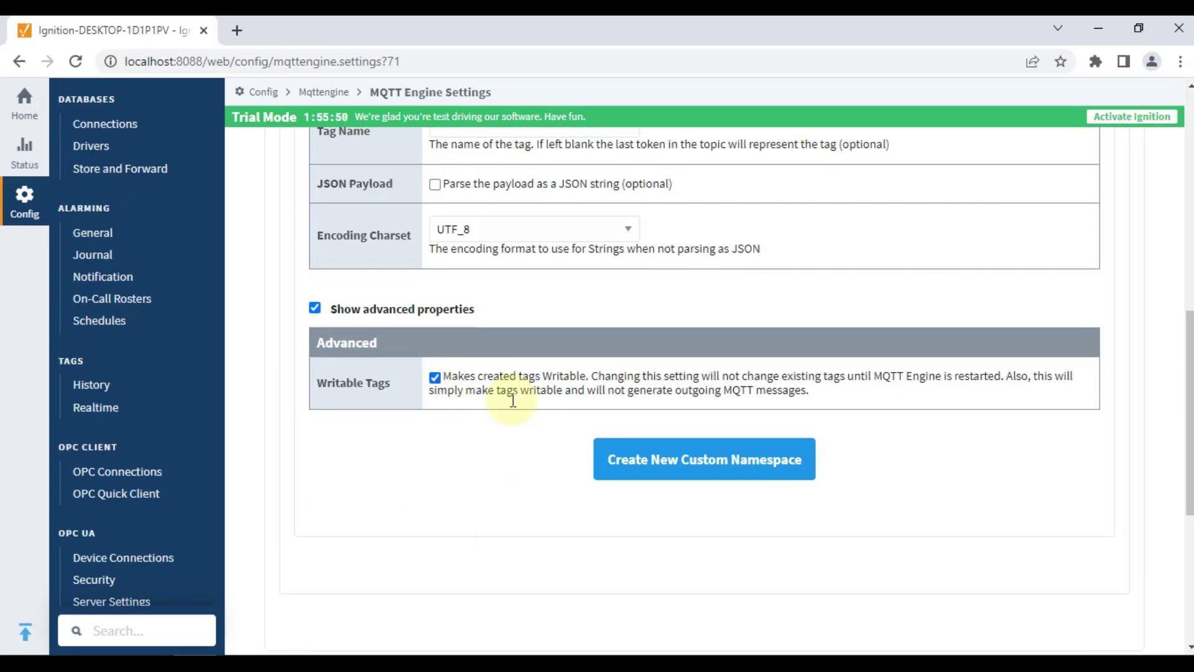
click(731, 474)
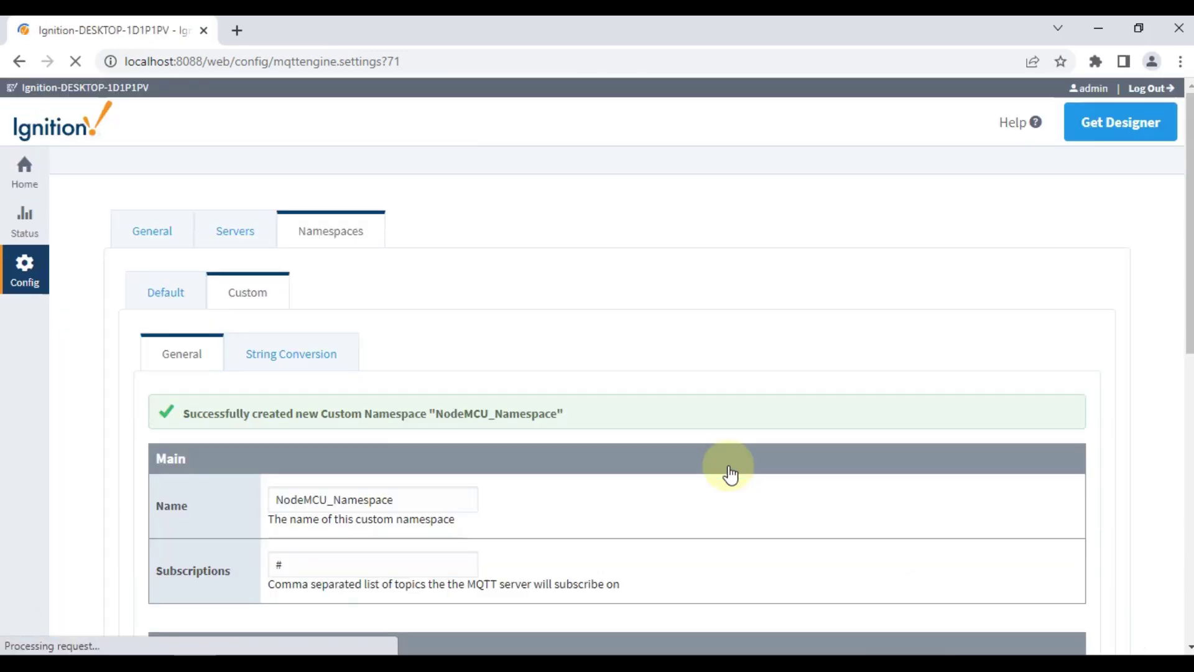
Step: Review the name, subscriptions, root tag folder and JSON payload setting listed for the new custom namespace
click(405, 319)
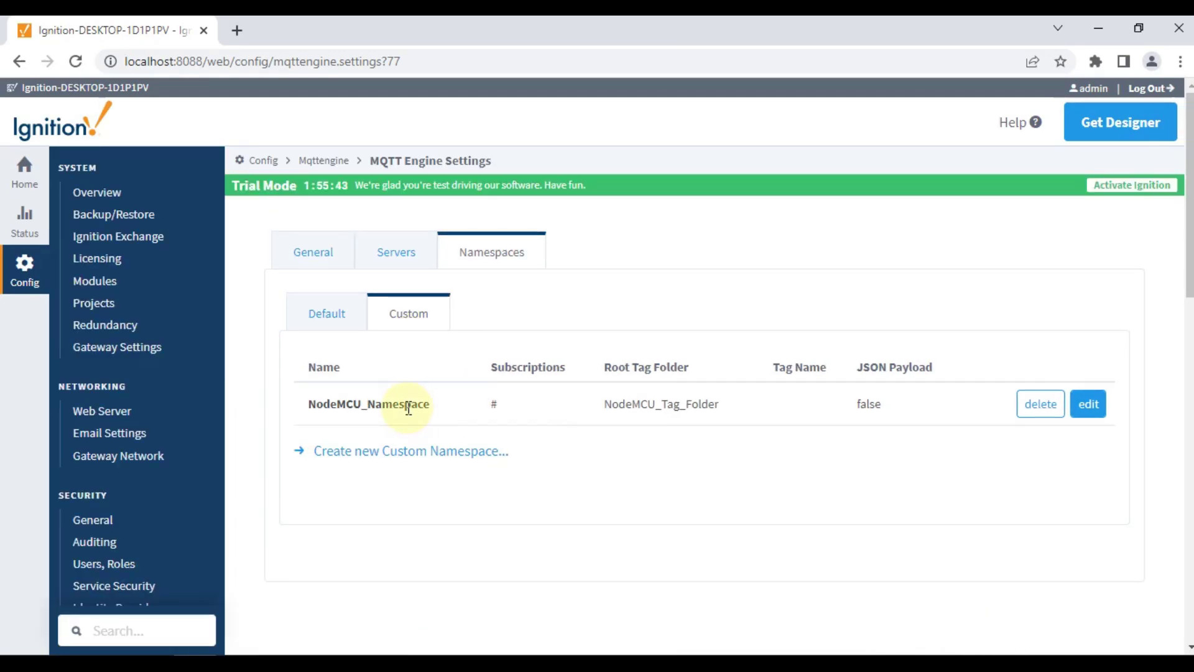
double_click(409, 405)
double_click(494, 404)
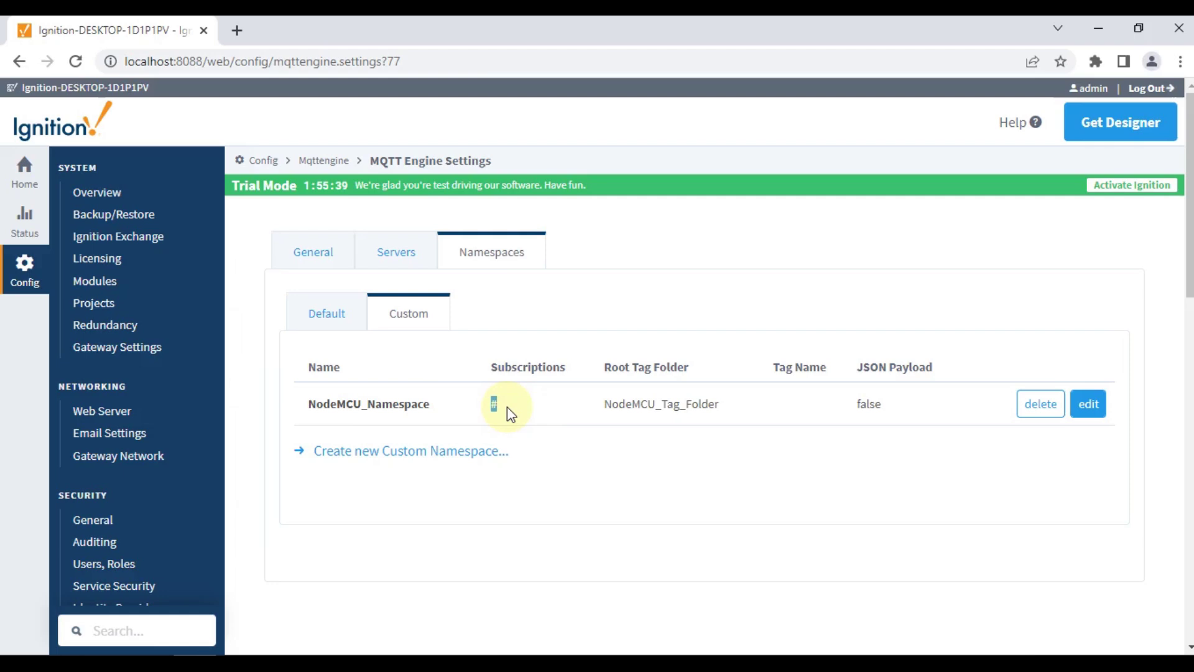
double_click(629, 404)
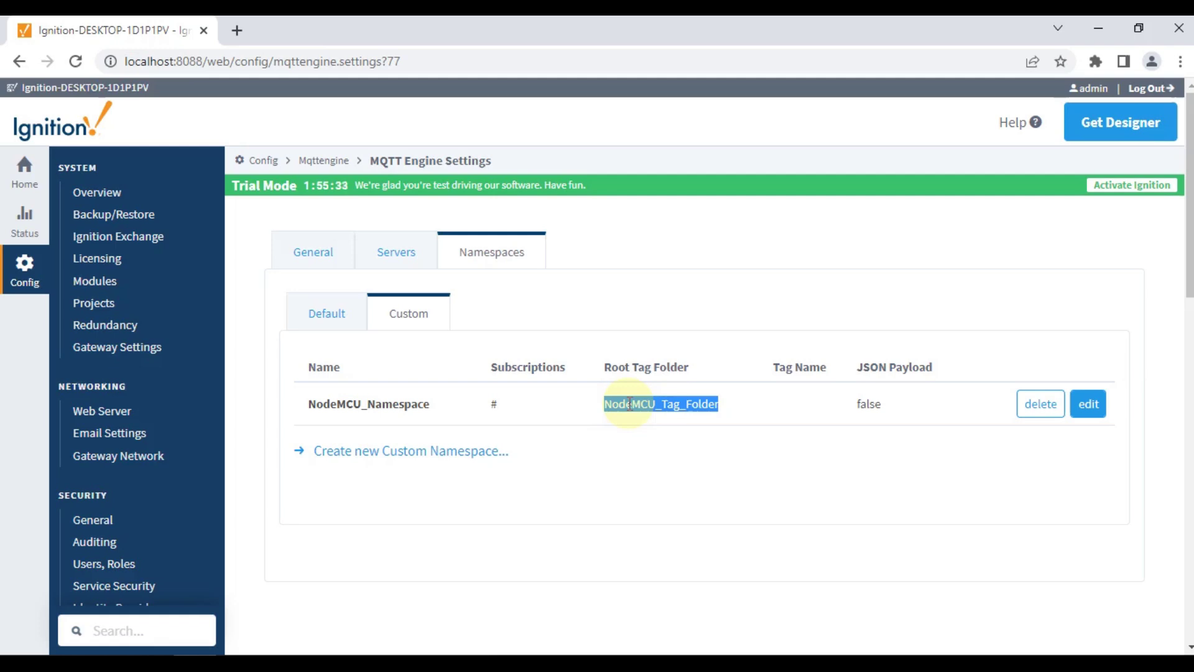
double_click(870, 405)
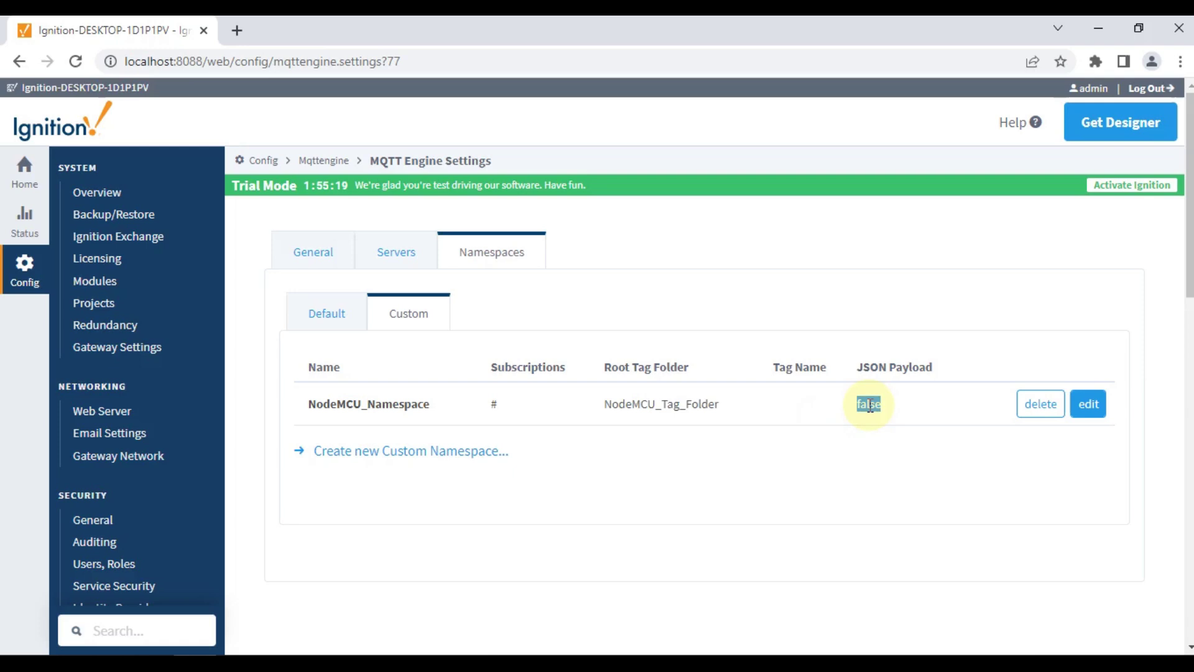
Step: Switch to Arduino IDE and examine the humidity, Celsius and Fahrenheit topic paths defined in the NodeMCU_MQTT_DHT11_PUB sketch
click(1095, 31)
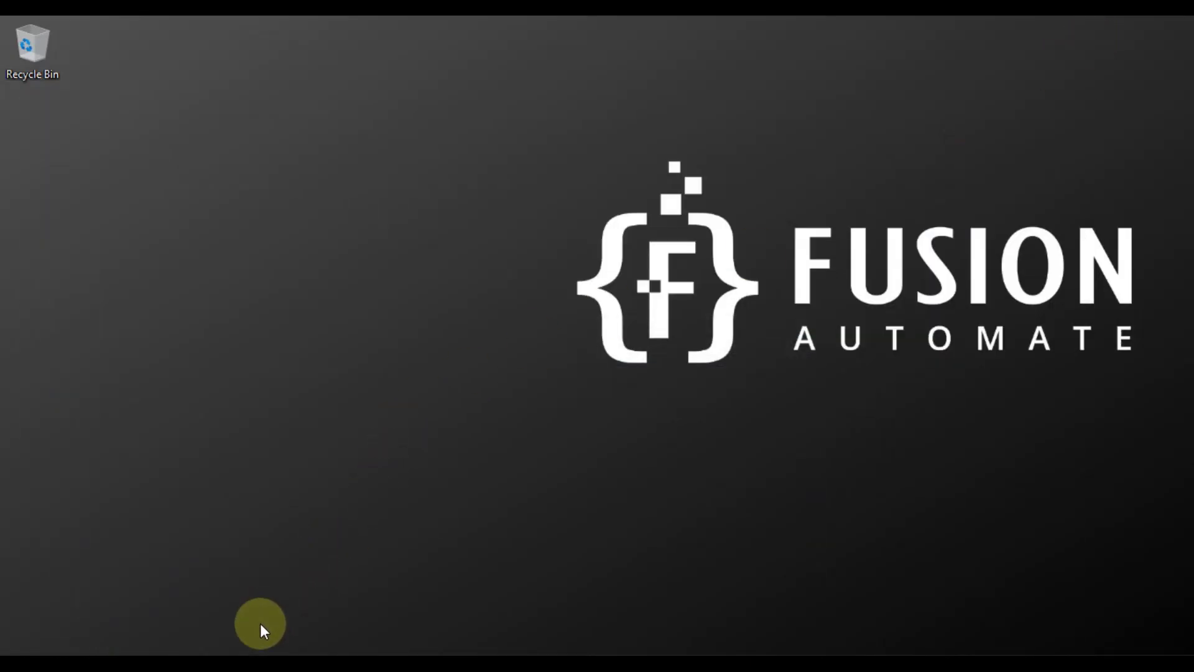
click(248, 652)
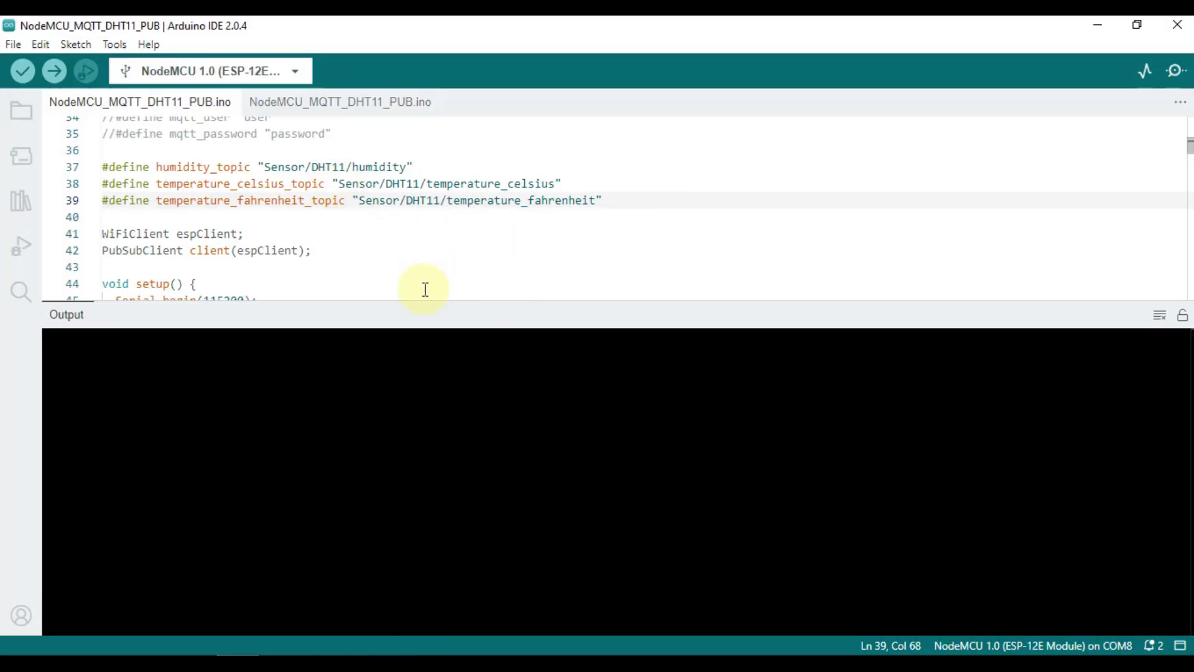
drag(609, 202, 92, 168)
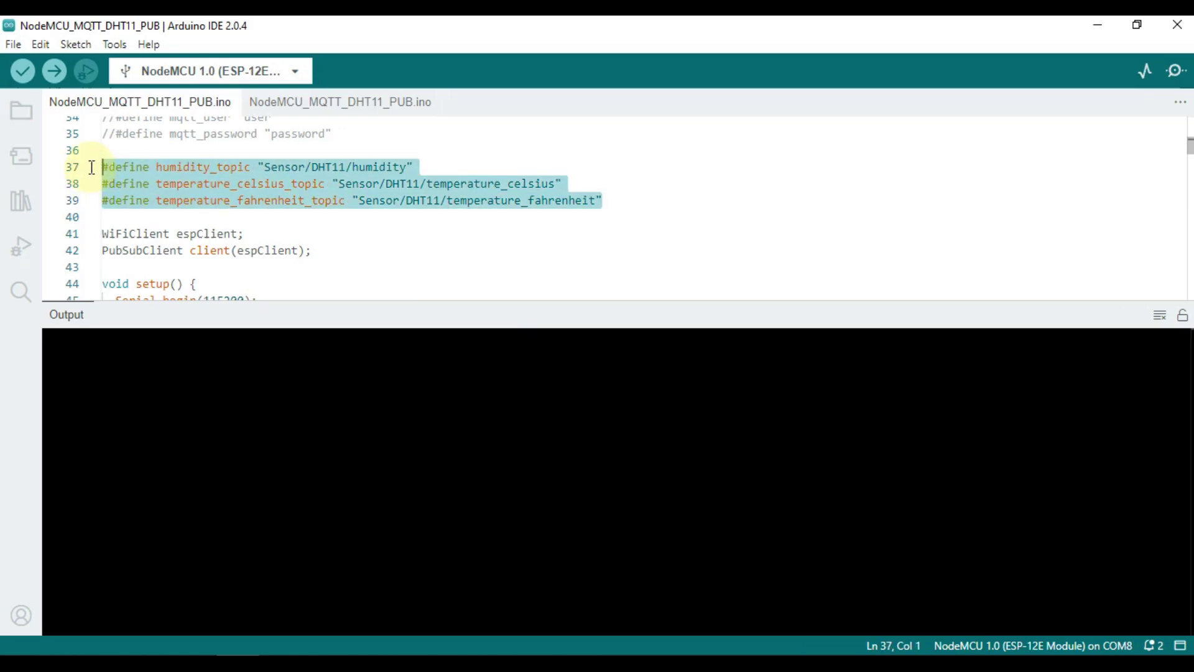
click(548, 202)
drag(359, 201, 605, 199)
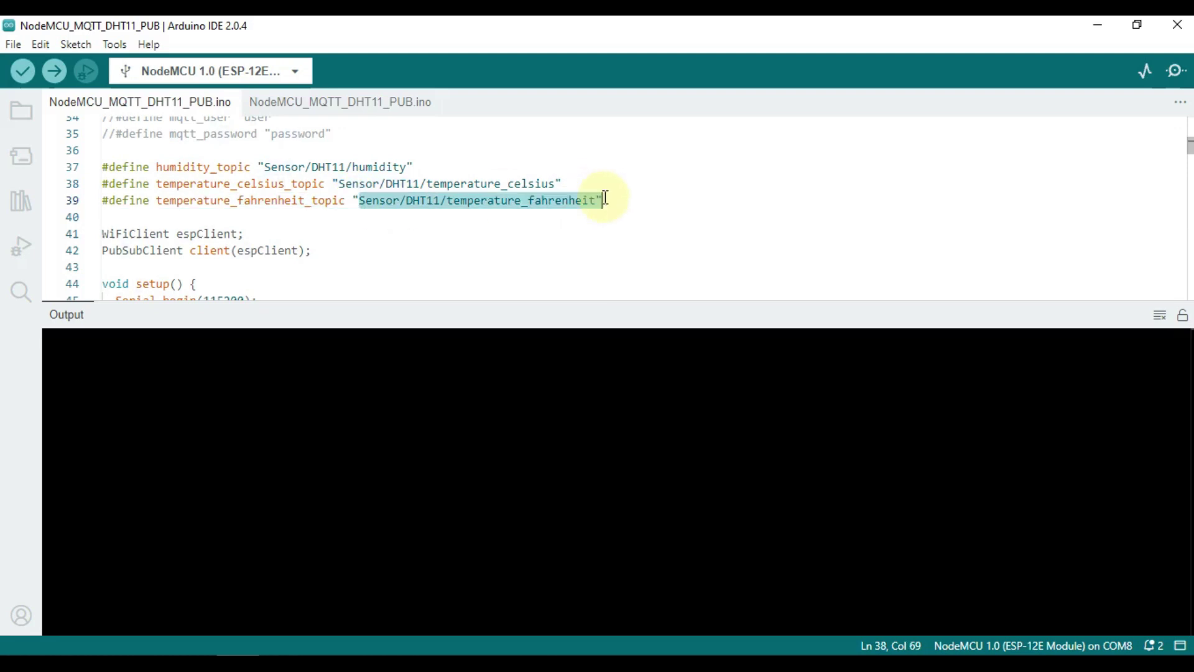
double_click(377, 200)
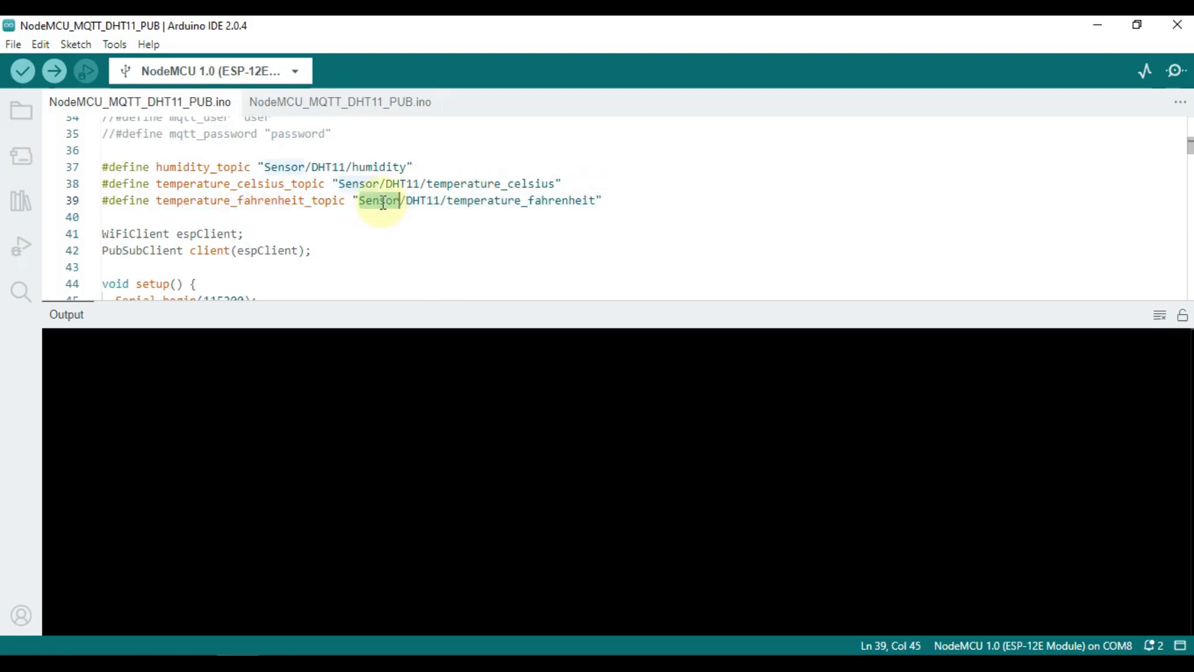
double_click(420, 200)
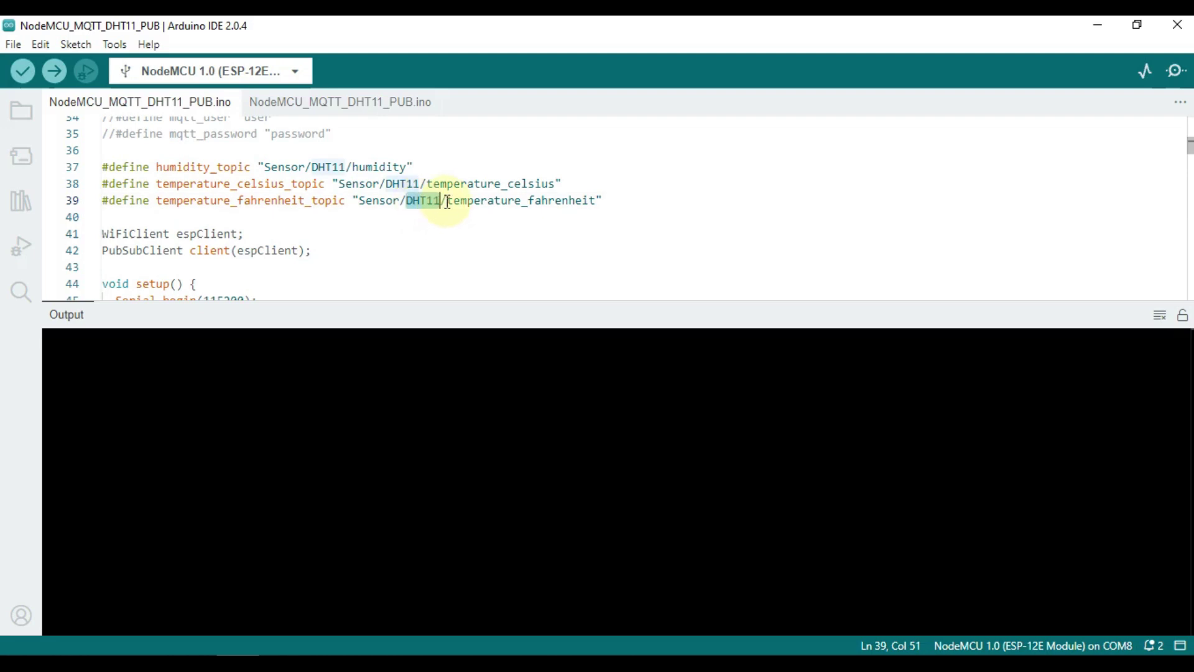
drag(448, 201, 596, 200)
double_click(476, 182)
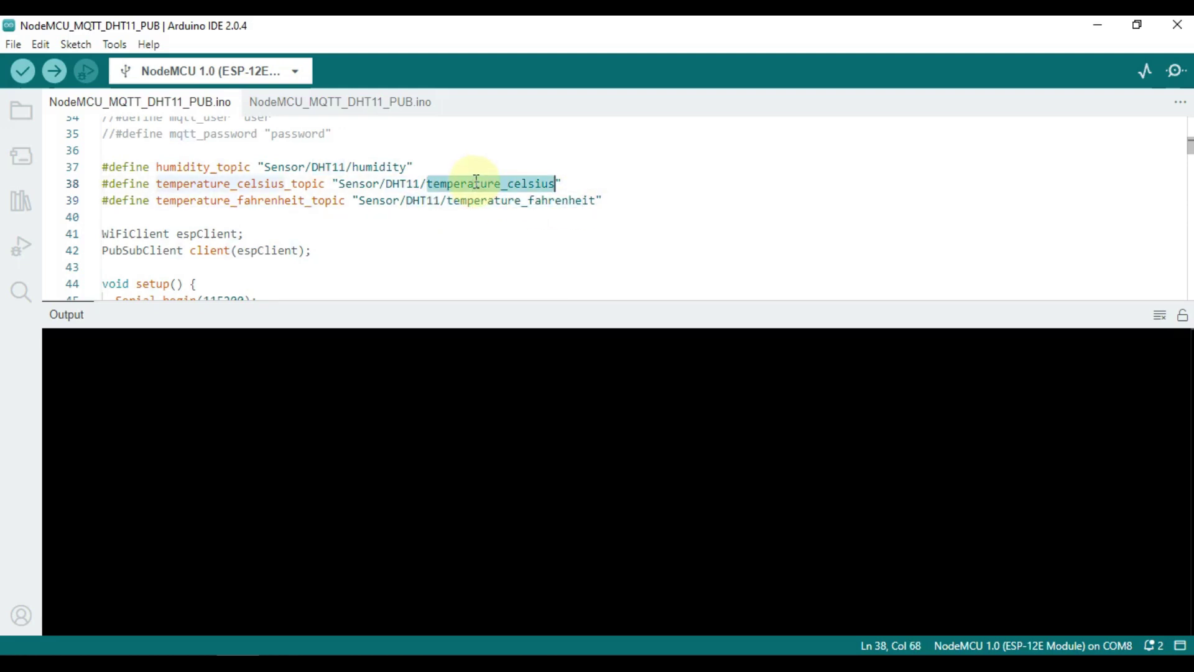
double_click(379, 166)
Step: Upload the sketch to the NodeMCU 1.0 board, check its output in the Serial Monitor, and minimize Arduino IDE
click(55, 72)
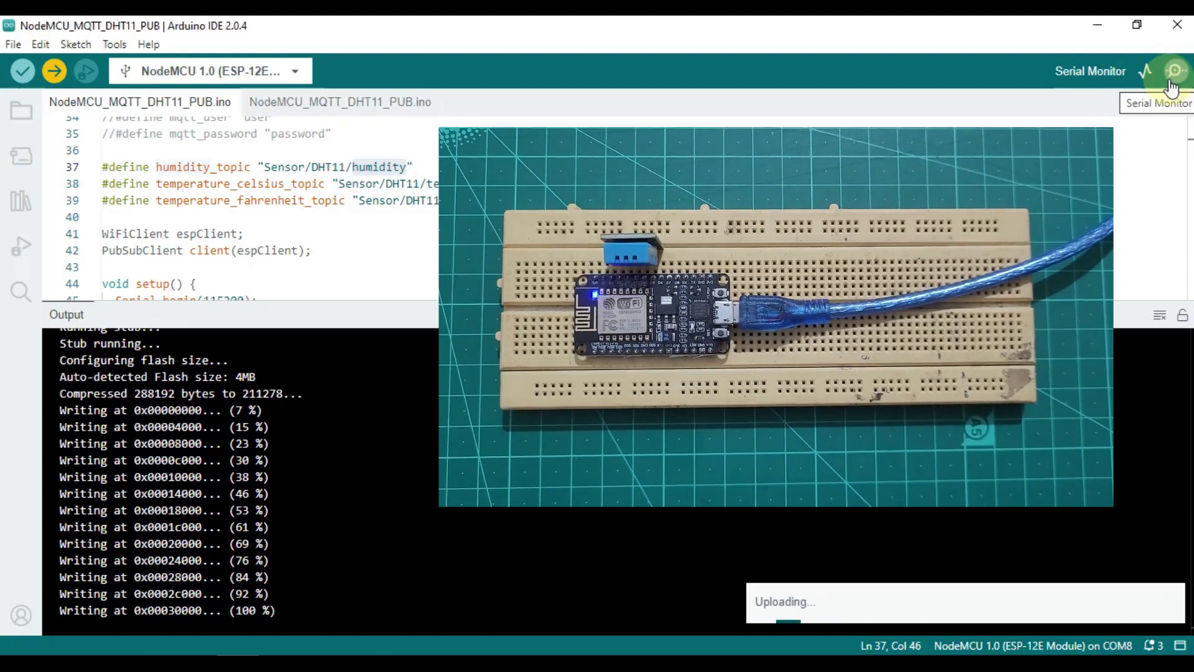
click(1172, 81)
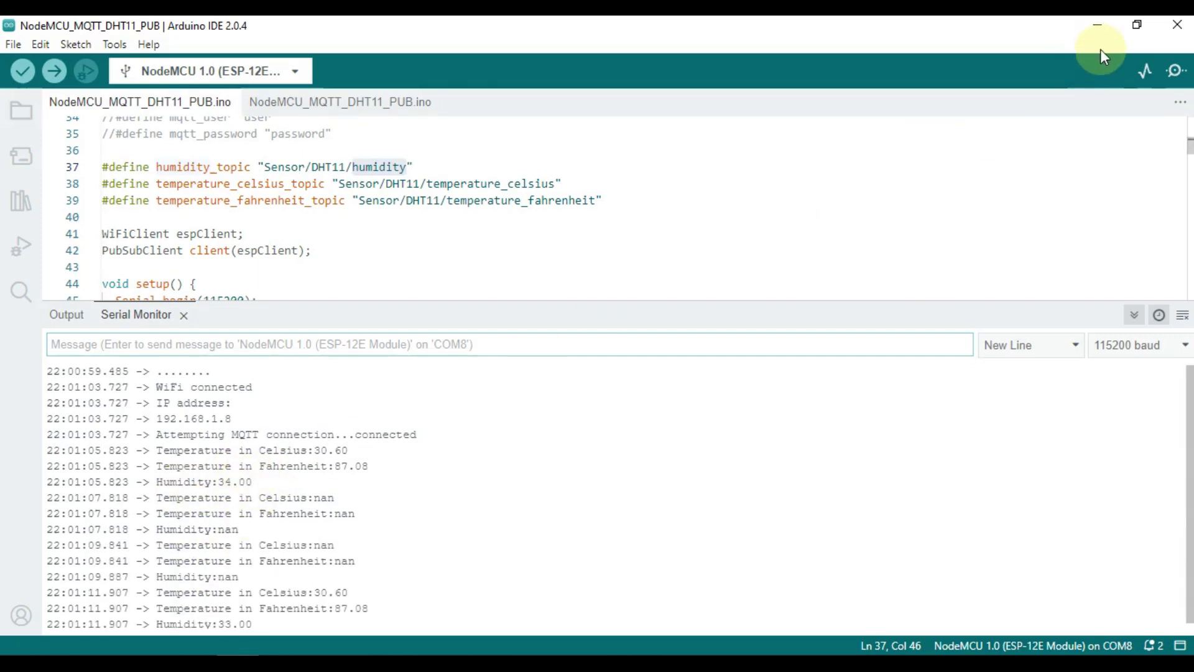
click(1097, 26)
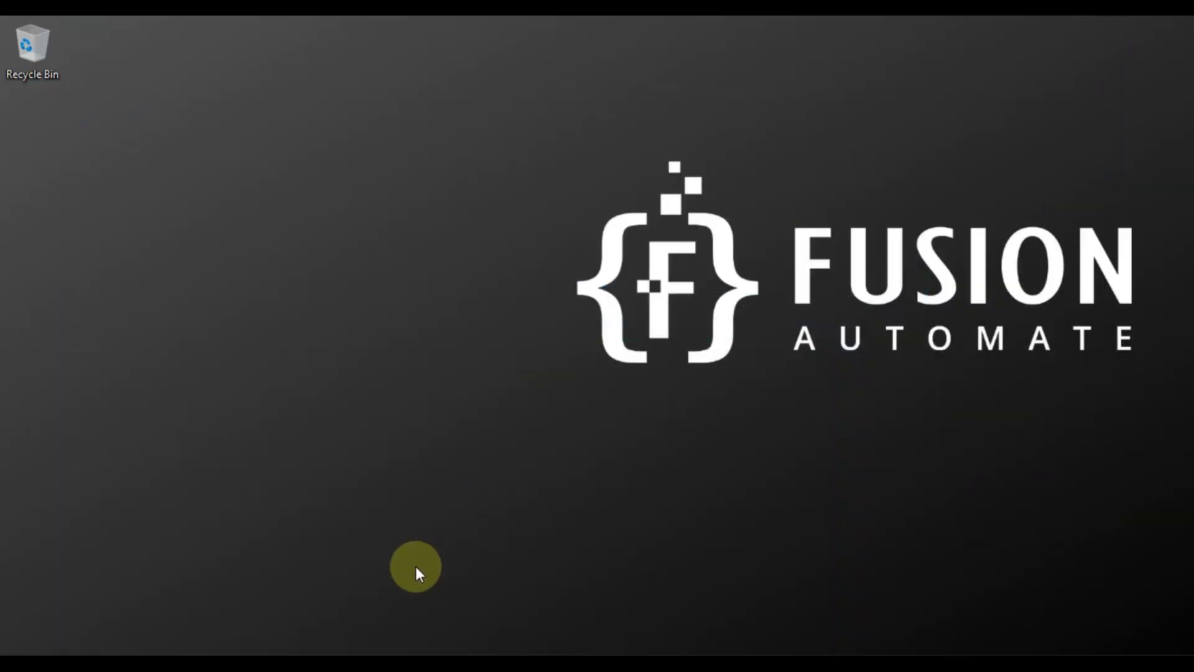
Step: Switch to MQTT Explorer and connect to the broker using the saved Mosquitto connection at 127.0.0.1, port 1883
click(407, 647)
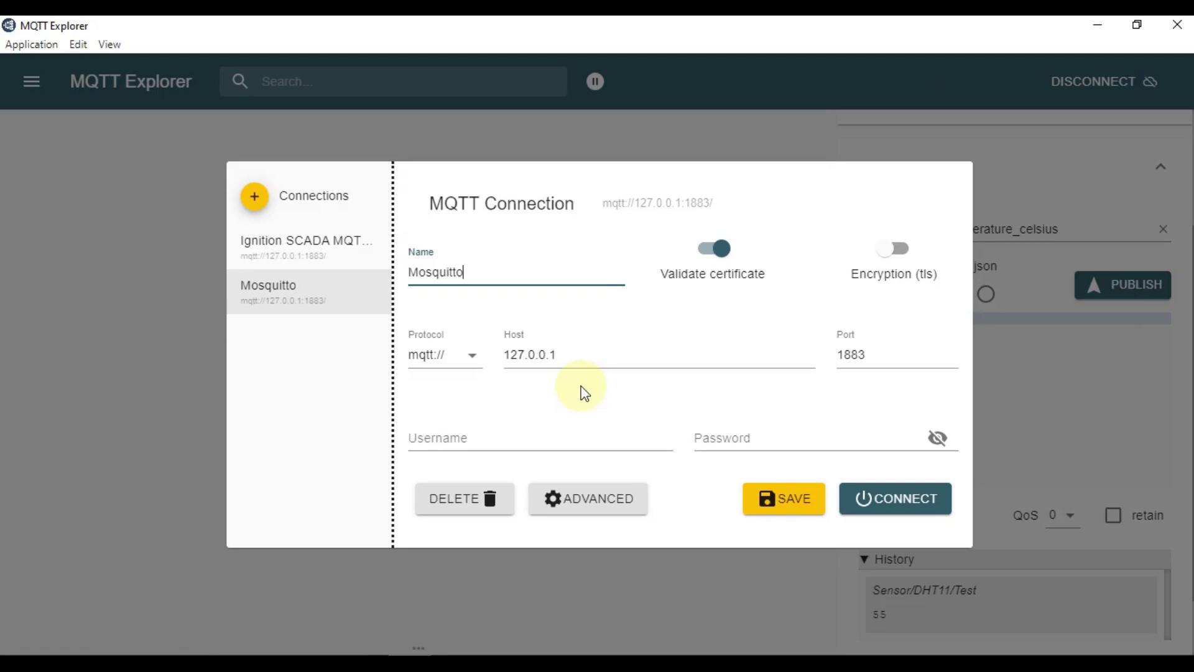
drag(546, 276, 386, 274)
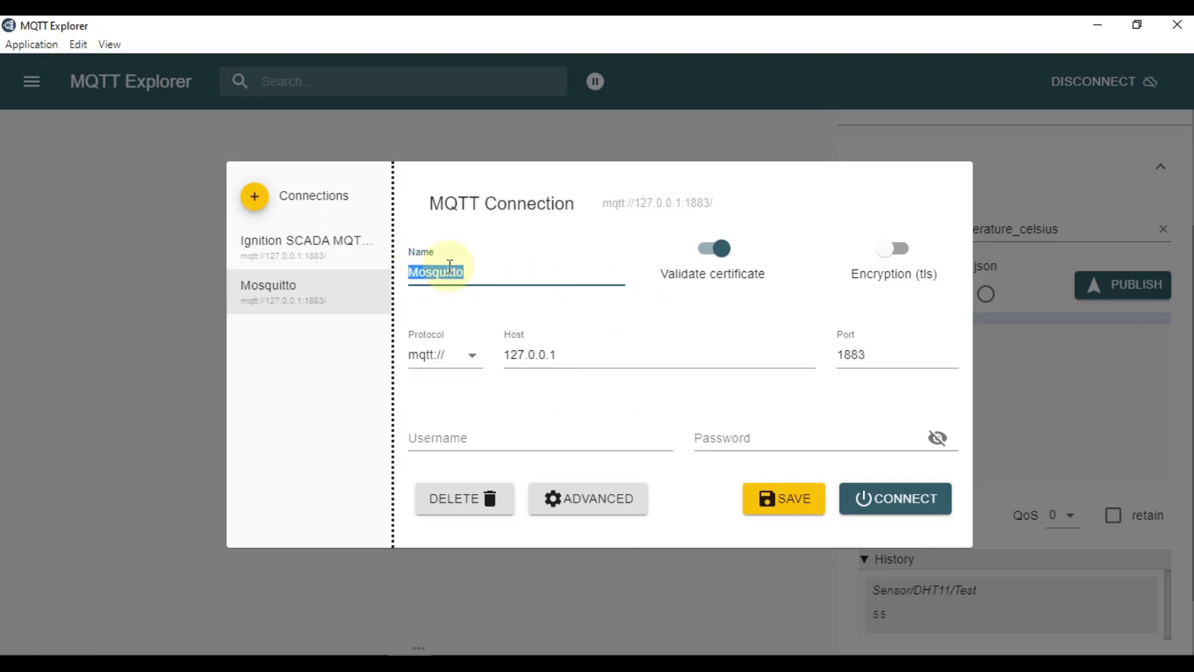
click(526, 280)
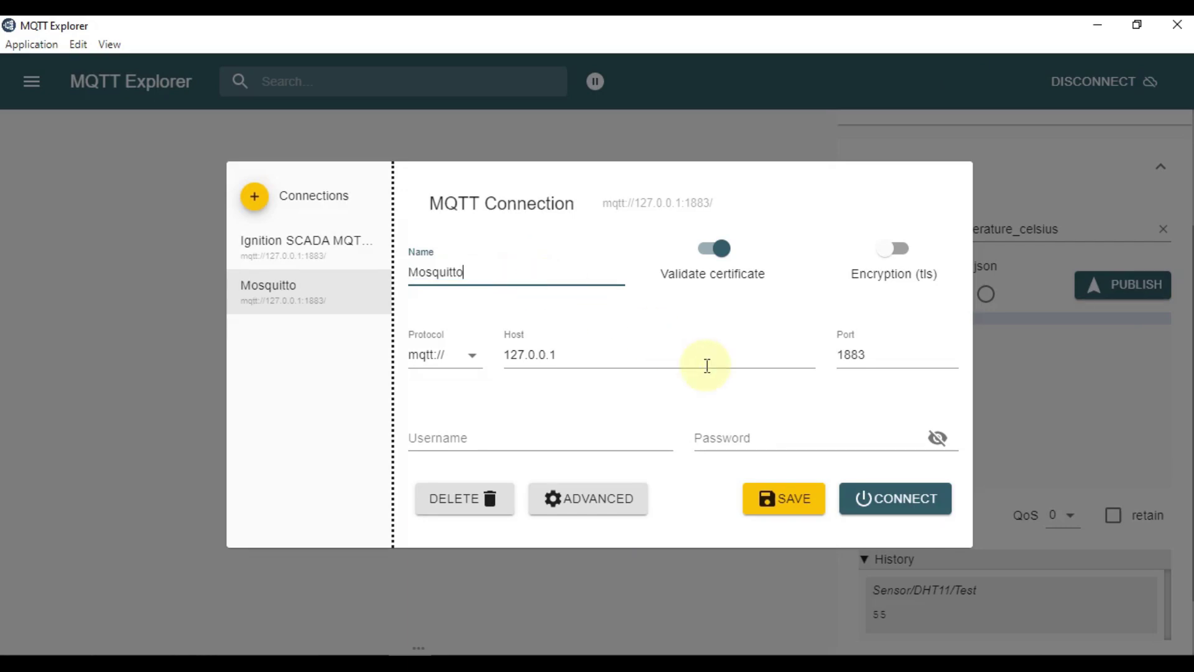
click(900, 511)
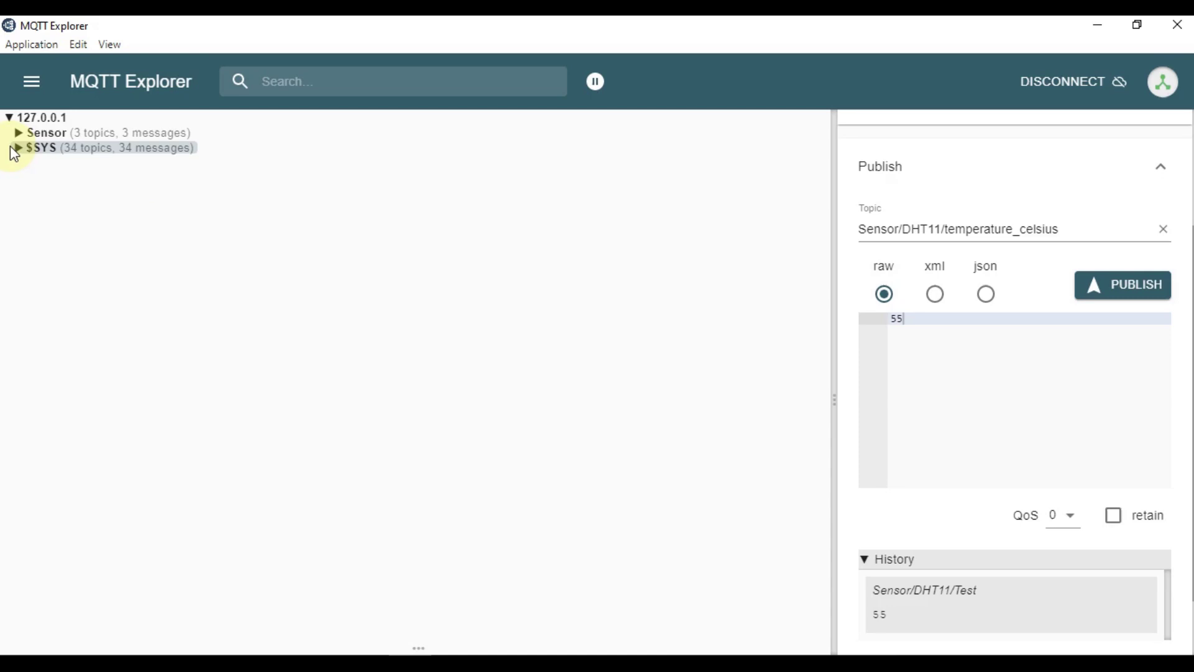
Step: Expand the Sensor and DHT11 topics and examine the published temperature_celsius, temperature_fahrenheit and humidity values
click(17, 135)
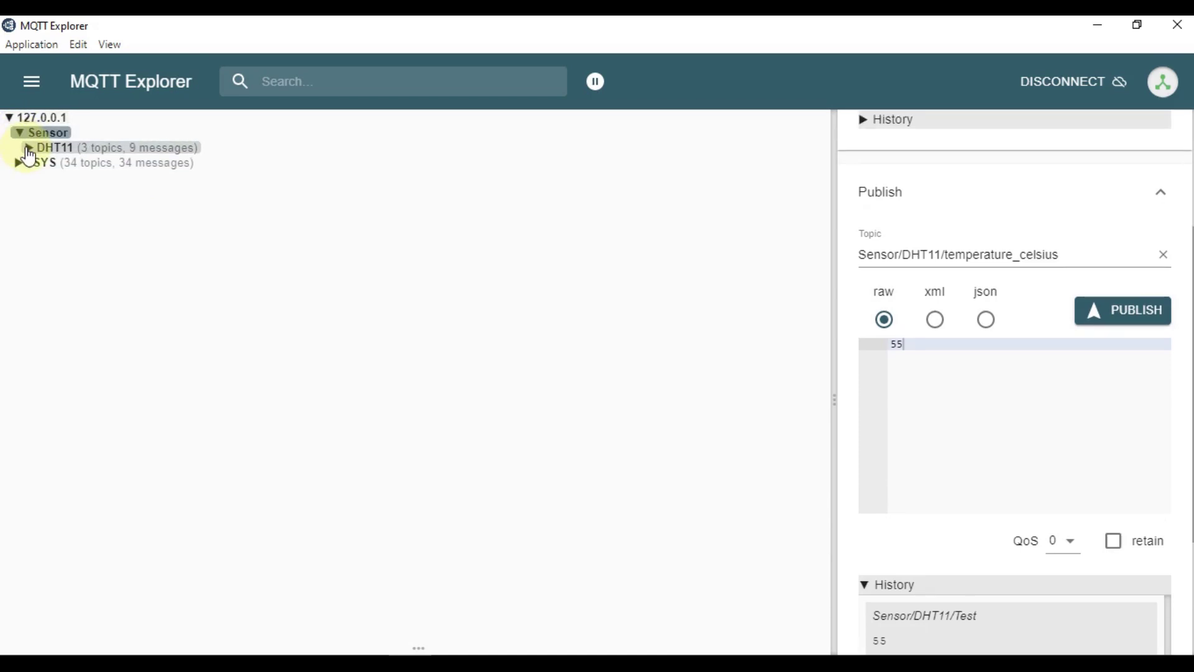
click(29, 149)
click(124, 178)
click(114, 193)
click(128, 167)
click(123, 192)
click(120, 166)
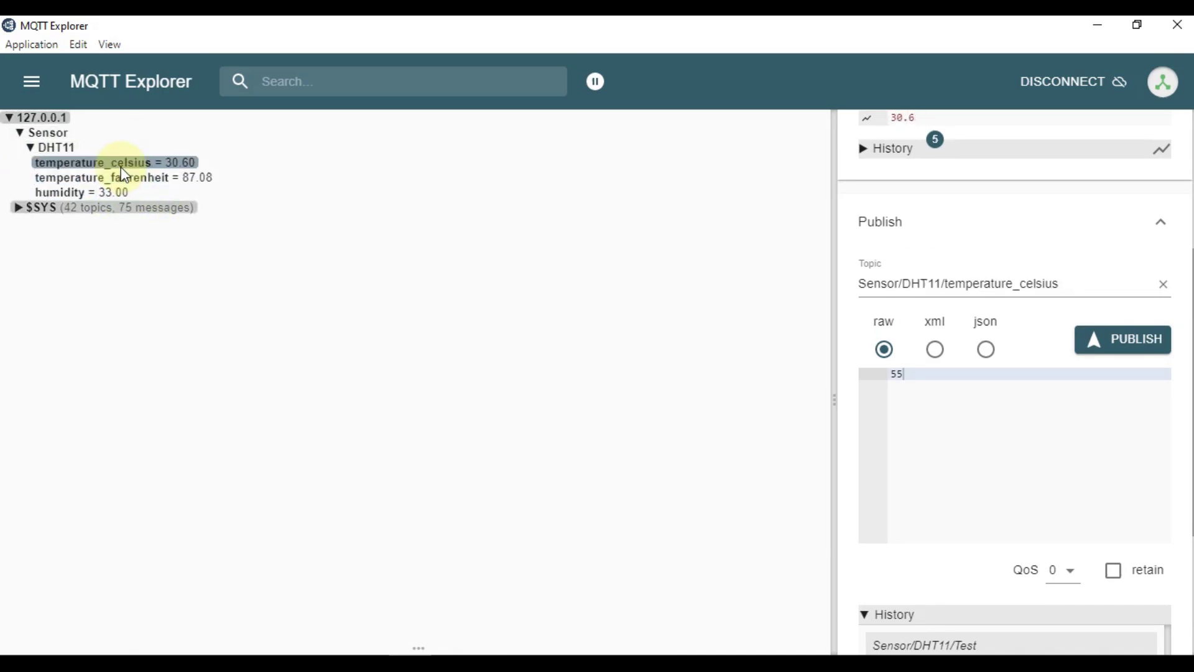
click(125, 178)
click(103, 192)
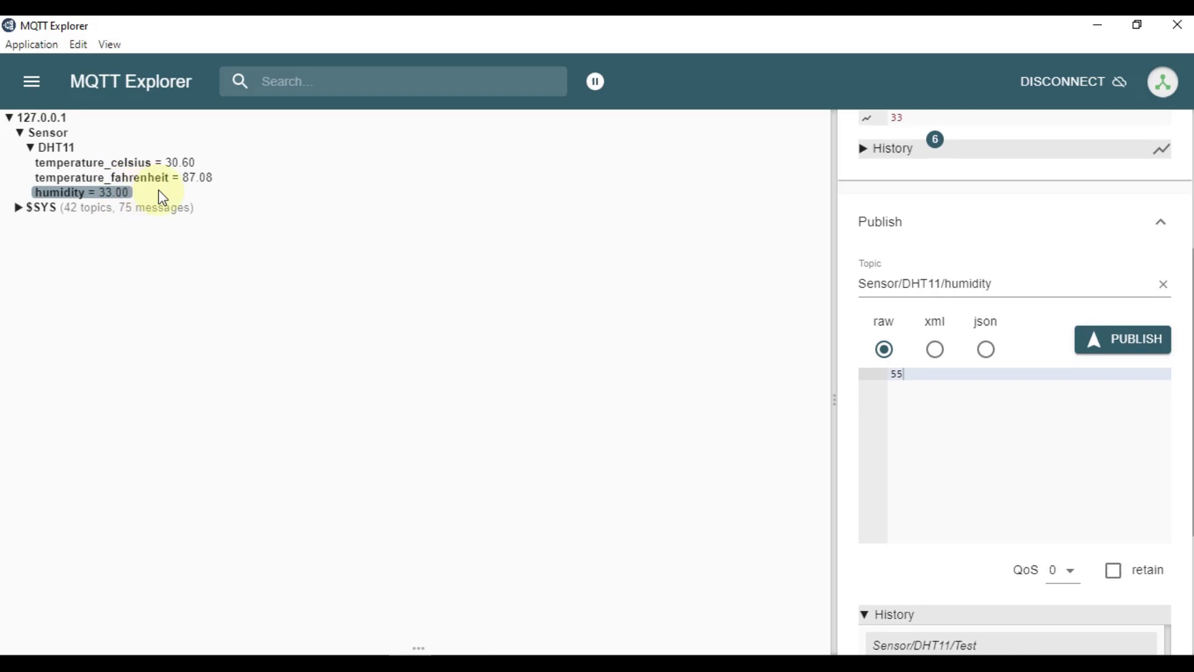
click(165, 179)
click(120, 193)
click(174, 184)
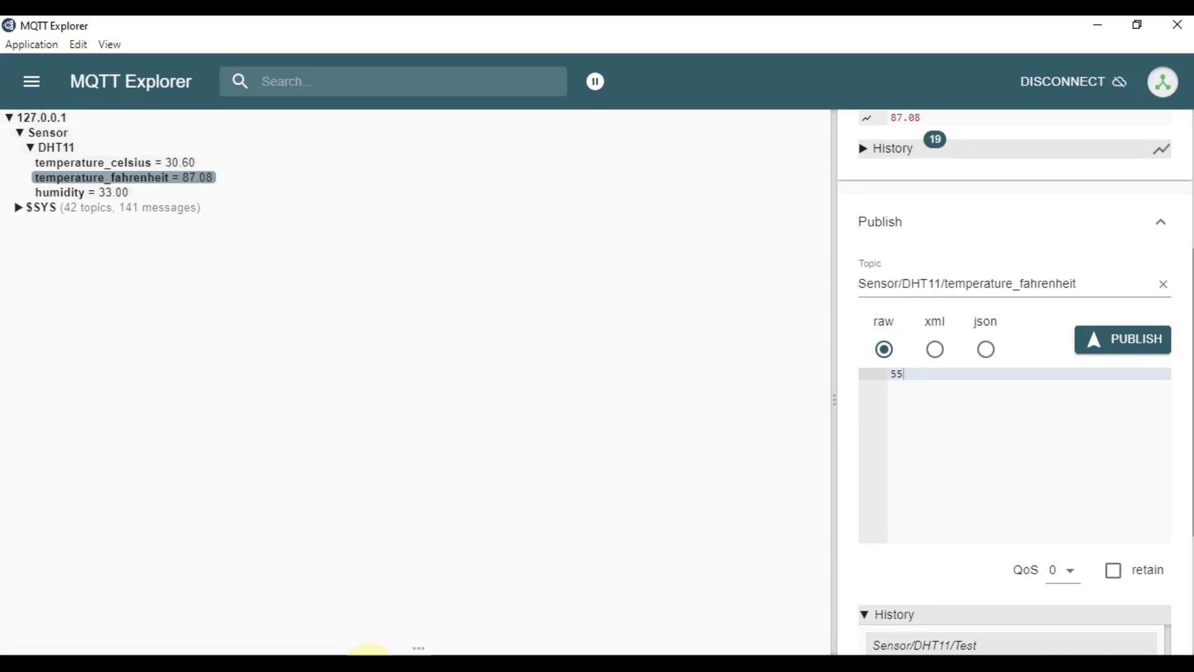
Step: Switch to Ignition Designer and set the Tag Browser's provider to MQTT Engine
click(369, 654)
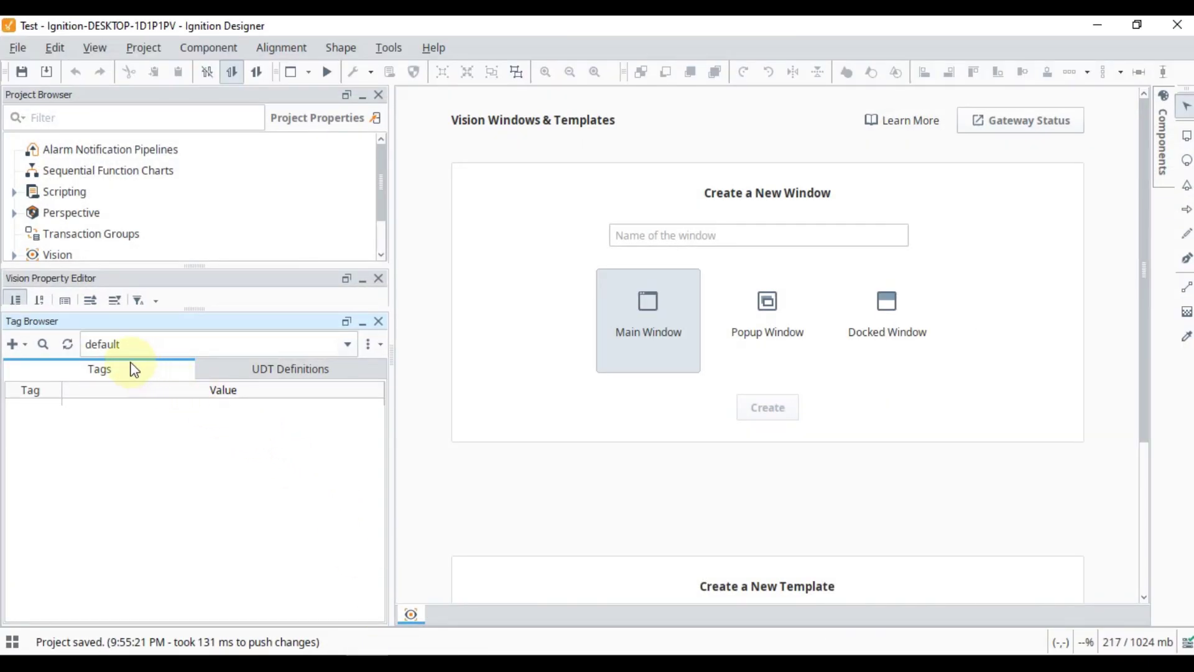
click(203, 345)
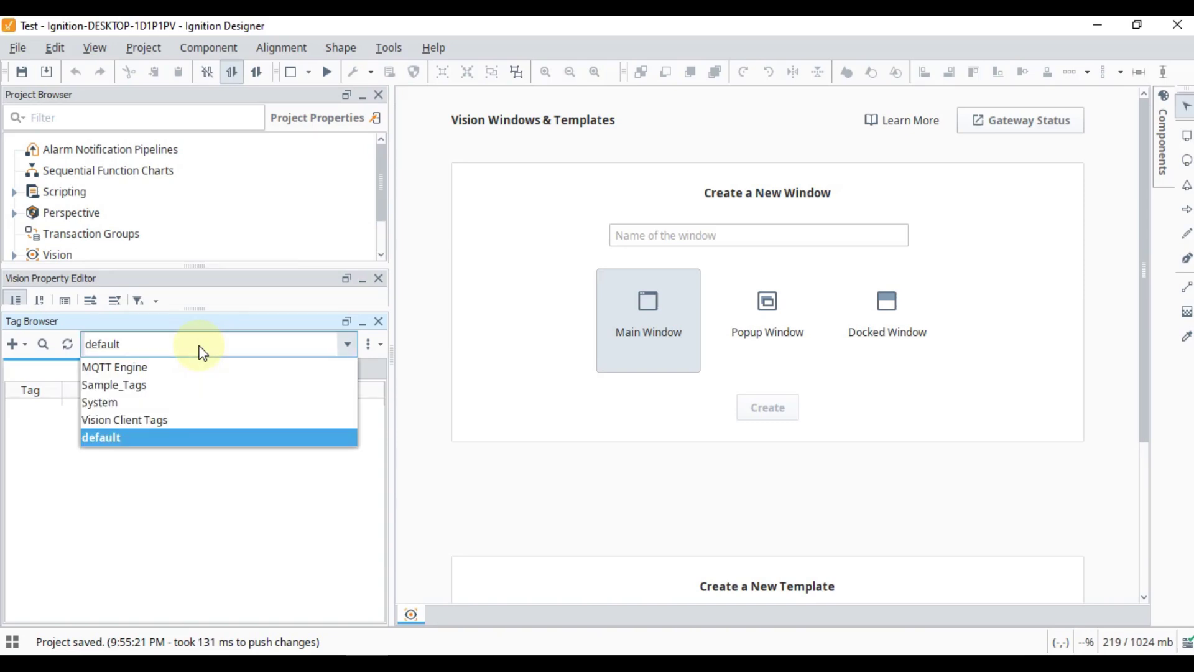
click(158, 373)
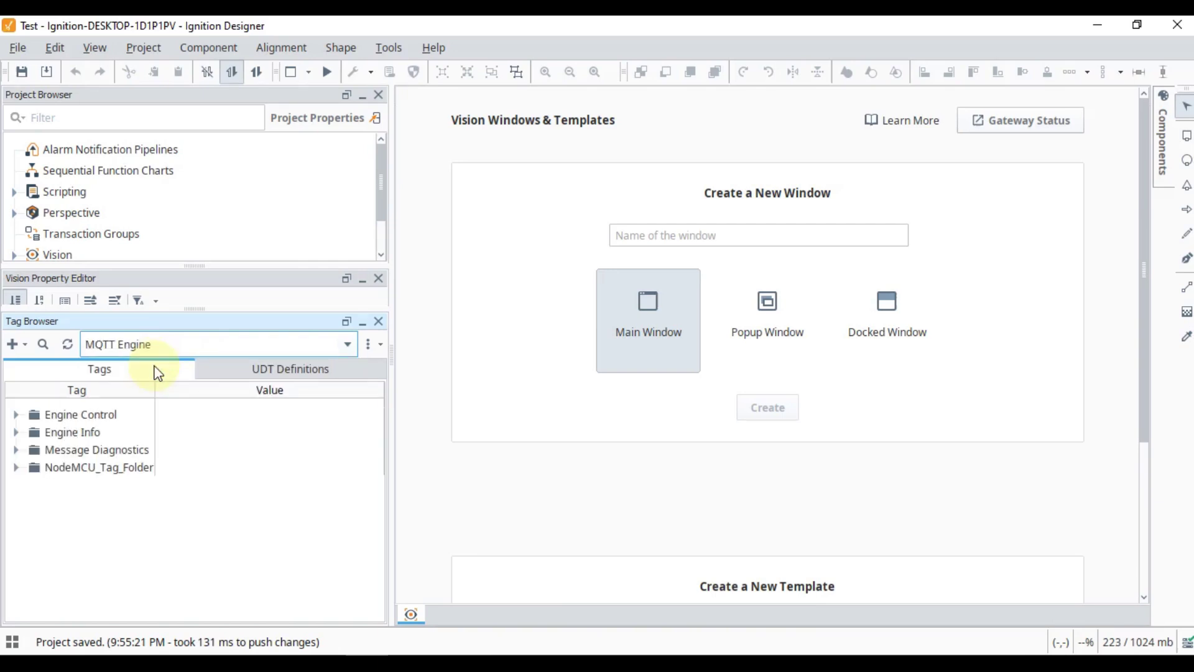
Step: Compare NodeMCU_Tag_Folder in the Tag Browser with the custom namespace's Root Tag Folder on the Ignition gateway page, returning to Ignition Designer
click(84, 470)
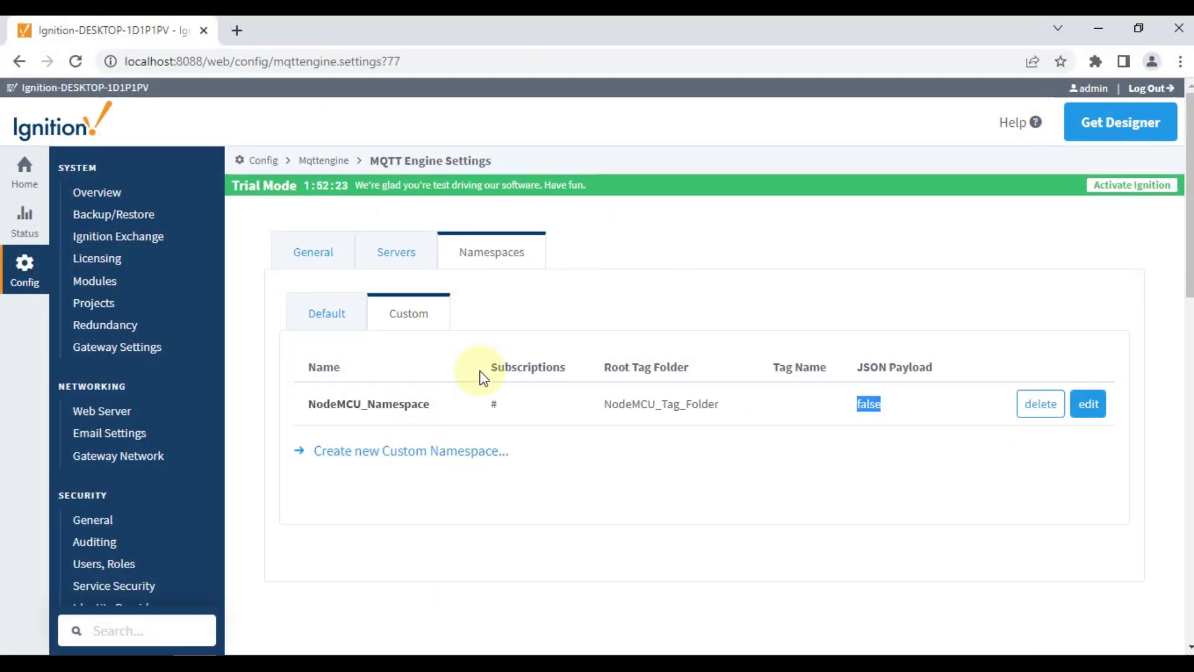
triple_click(639, 367)
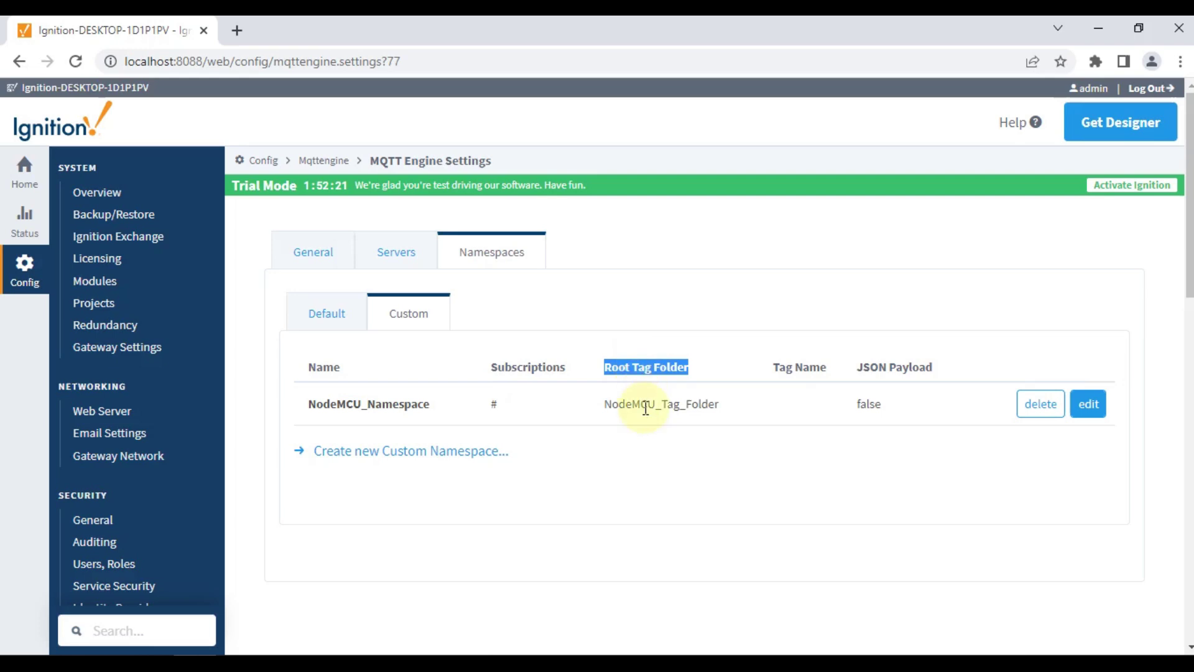
click(607, 407)
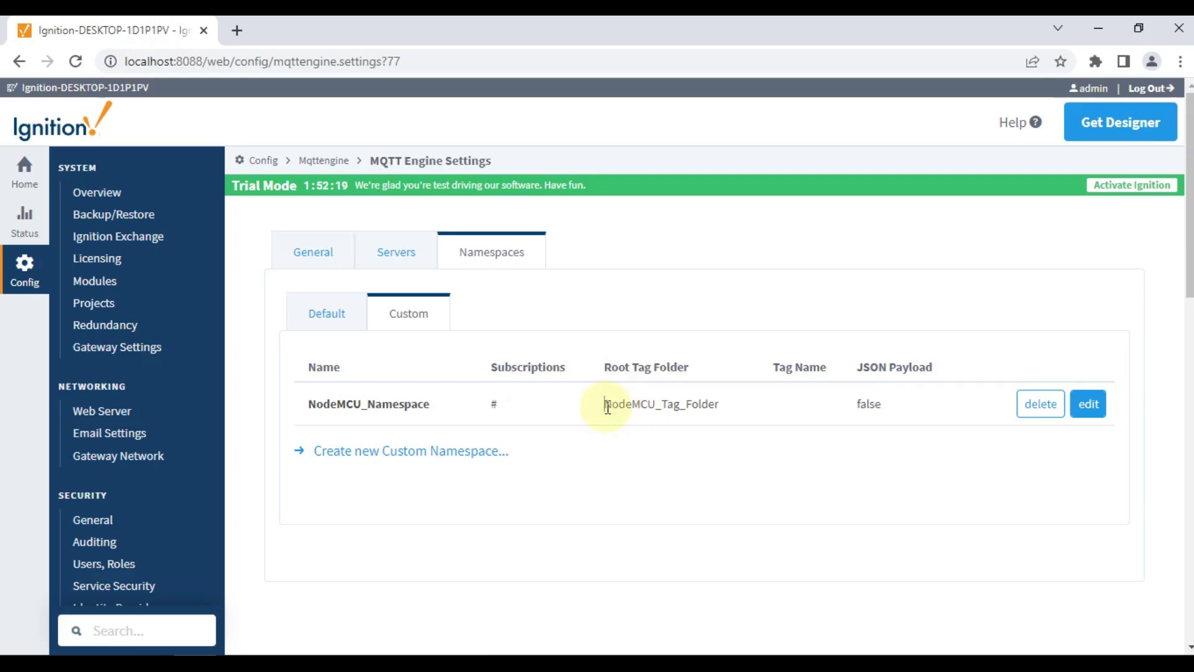
drag(608, 408, 723, 413)
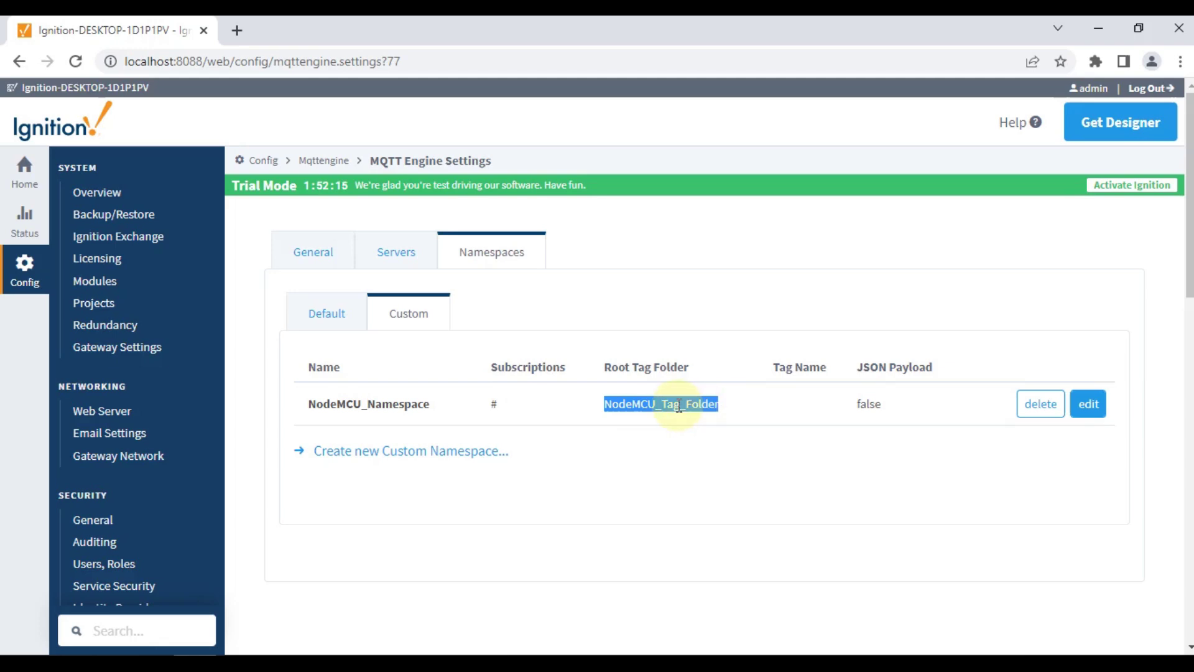
click(367, 651)
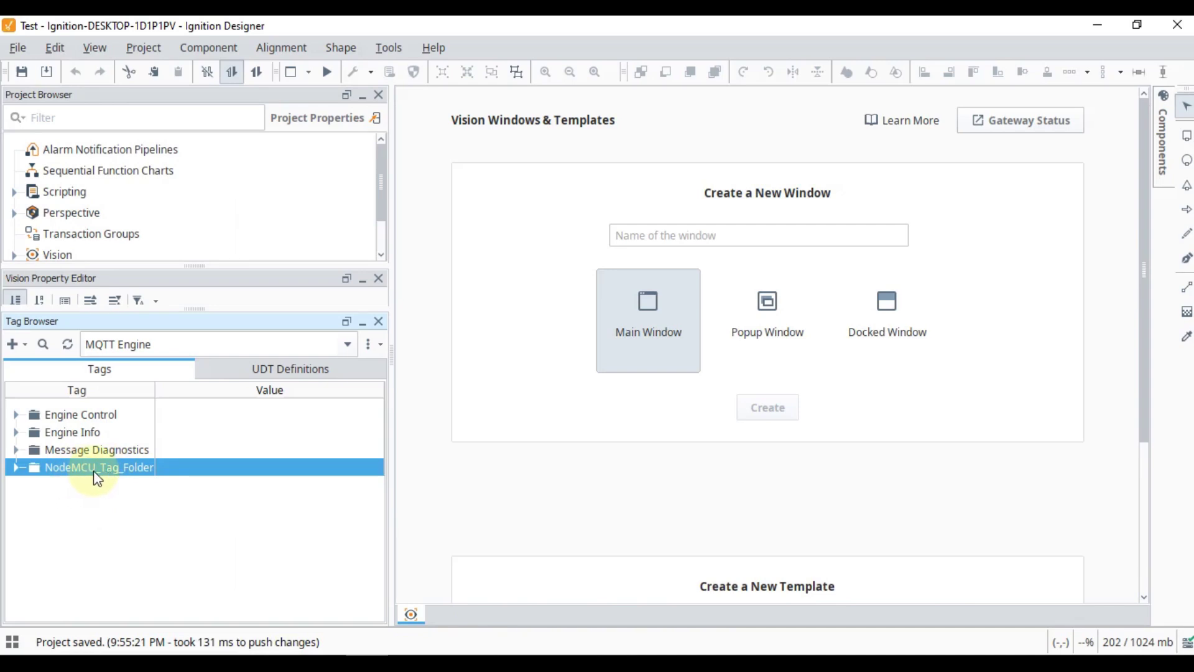
Step: Place Ignition Designer and MQTT Explorer side by side and expand NodeMCU_Tag_Folder through Sensor to the DHT11 tags
click(17, 468)
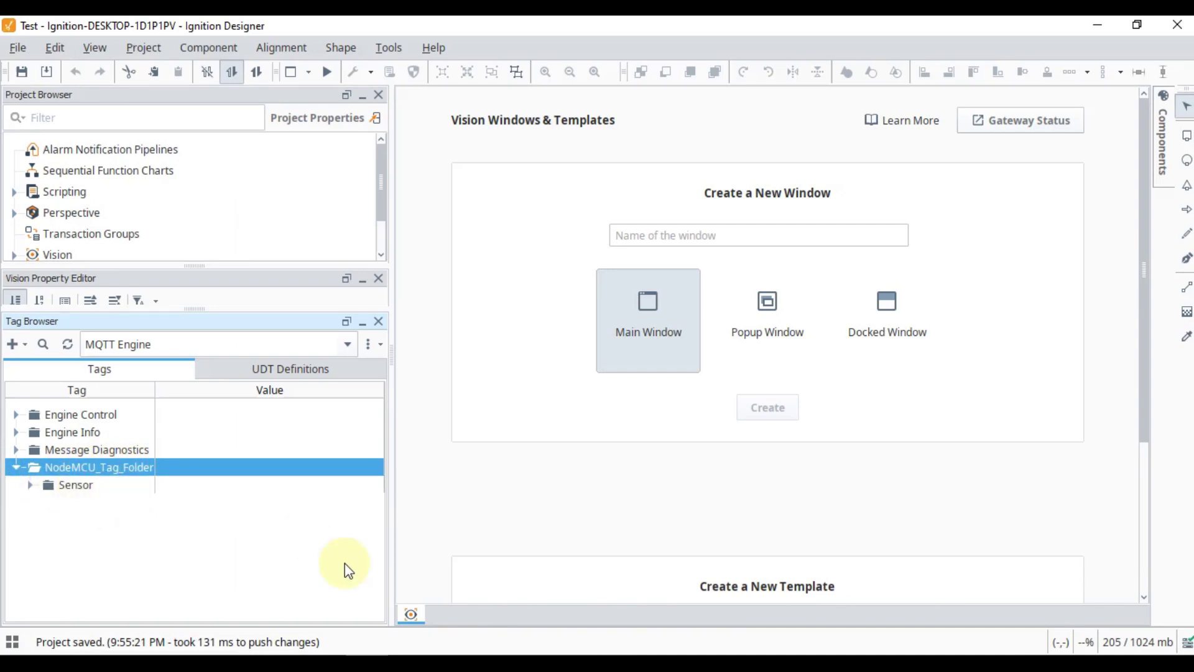
click(412, 653)
click(152, 163)
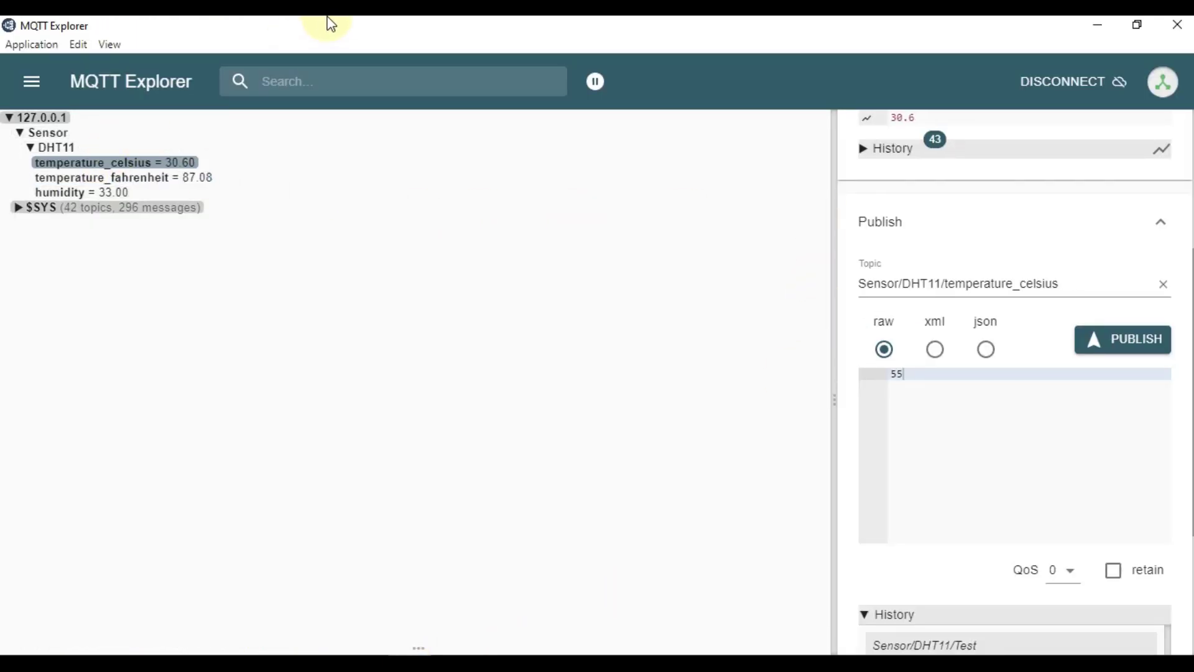
key(super+Right)
click(208, 179)
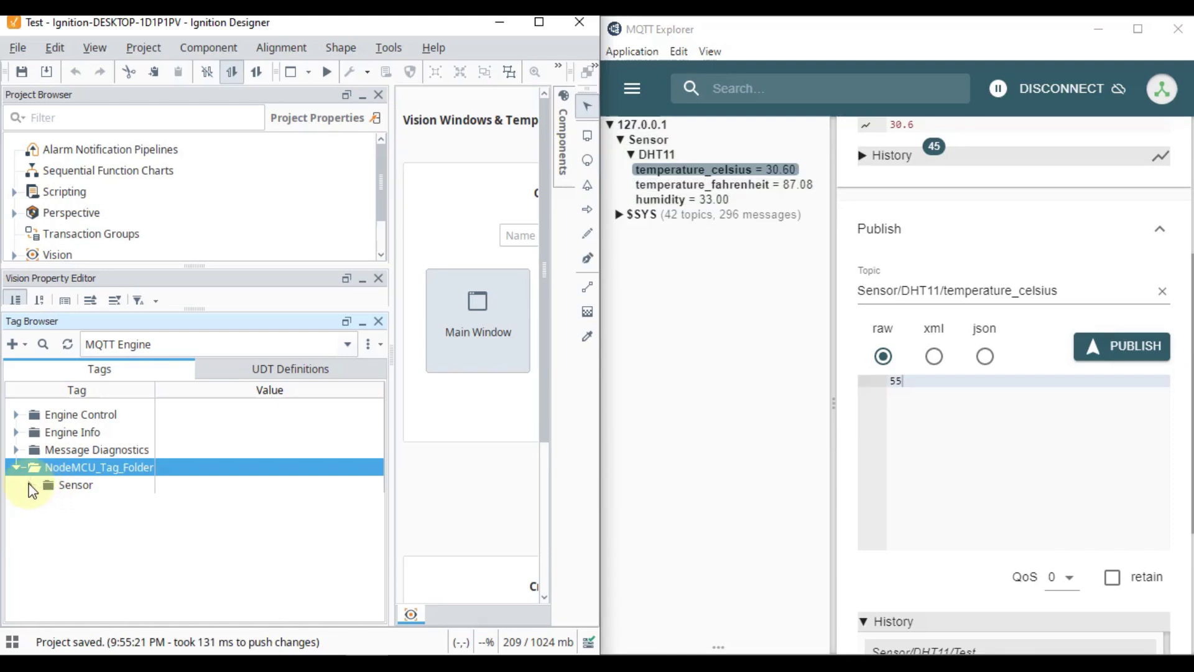
click(30, 485)
click(47, 502)
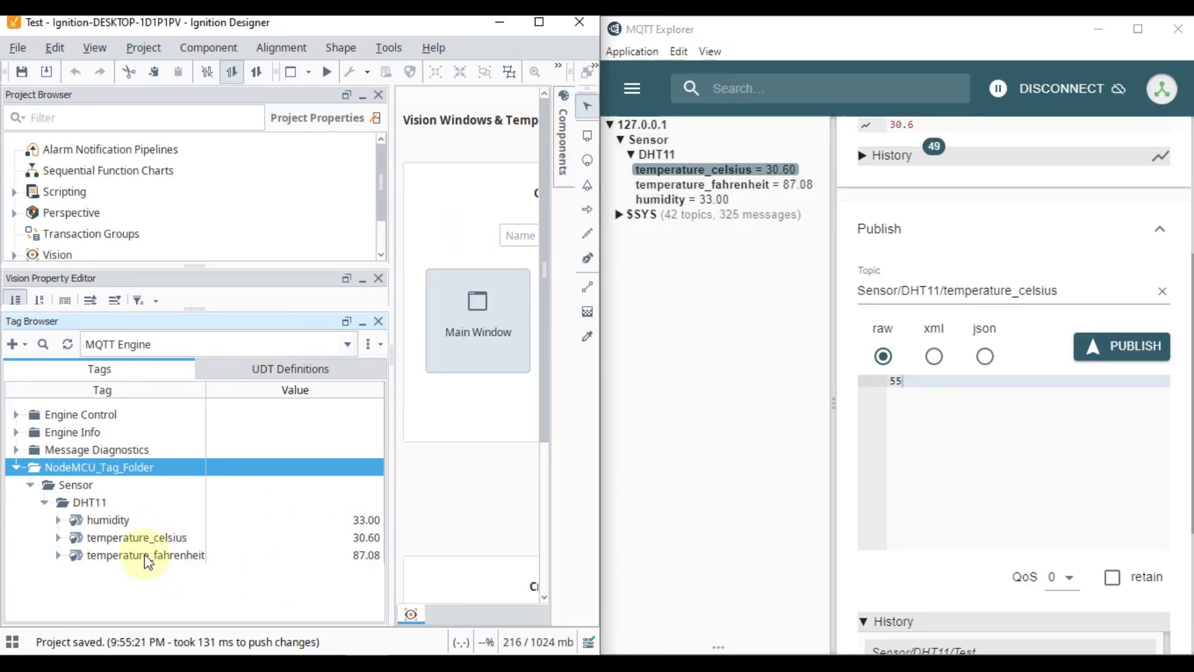
Step: Maximize Ignition Designer and create a Vision main window named TEST
double_click(526, 28)
click(675, 234)
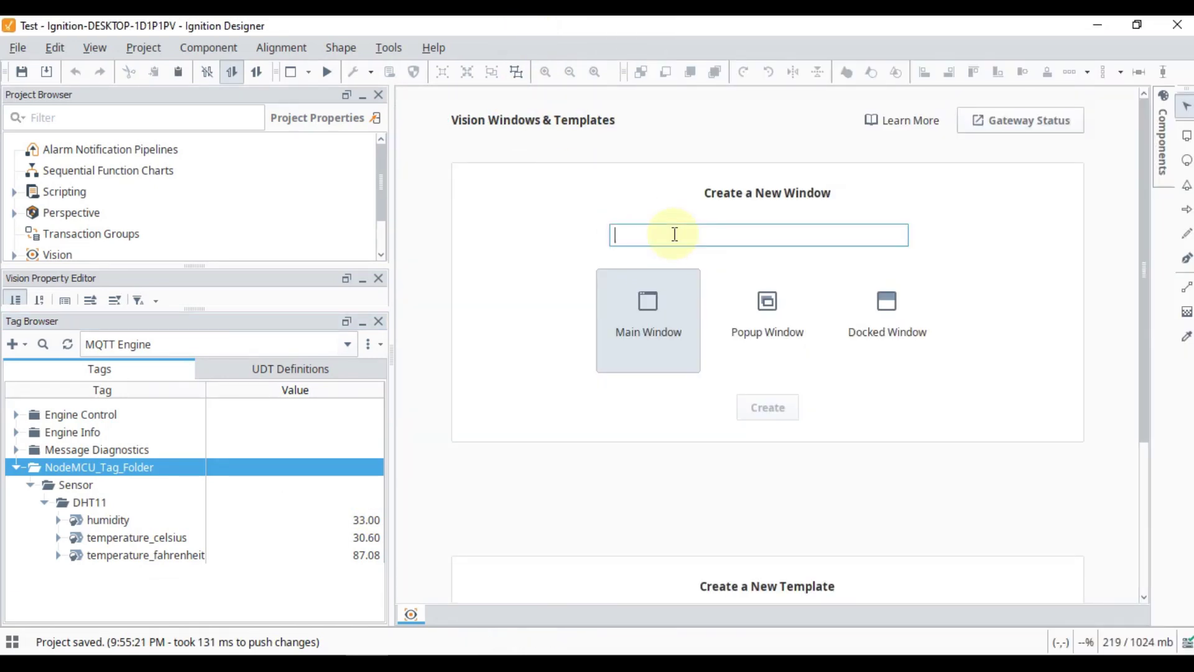
text(TE)
click(782, 401)
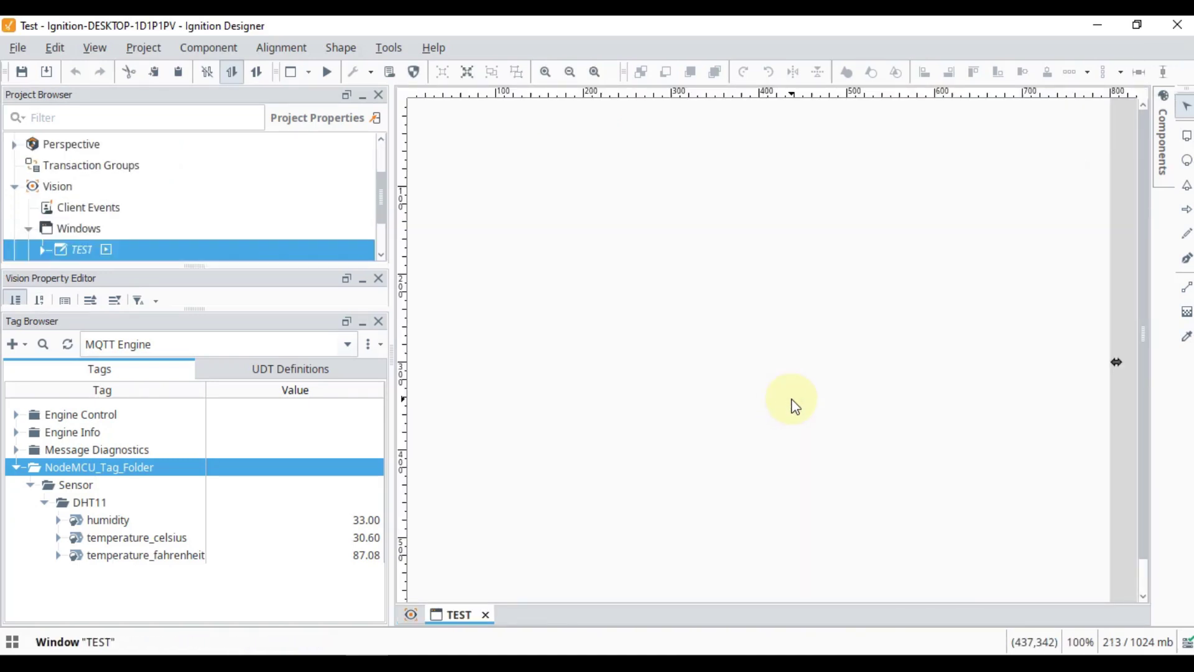
Step: Find the Thermometer component and place it in the TEST window at about (134, 178)
click(1162, 140)
click(1108, 117)
text(Ther)
drag(1055, 176, 650, 319)
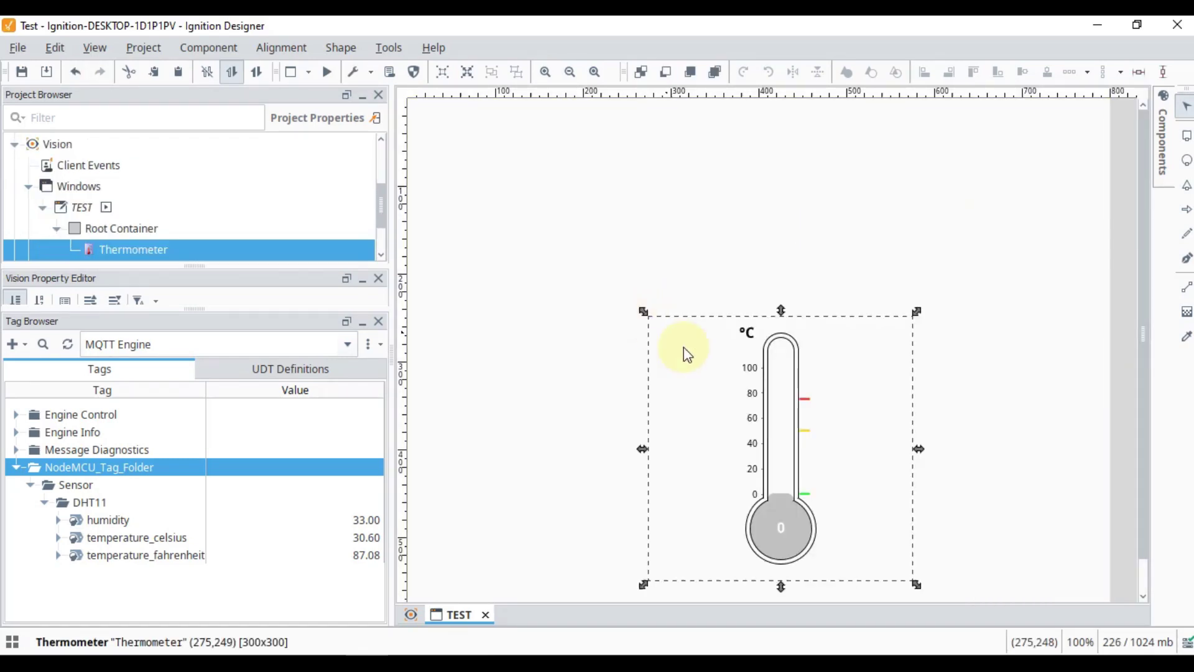
drag(786, 503, 663, 442)
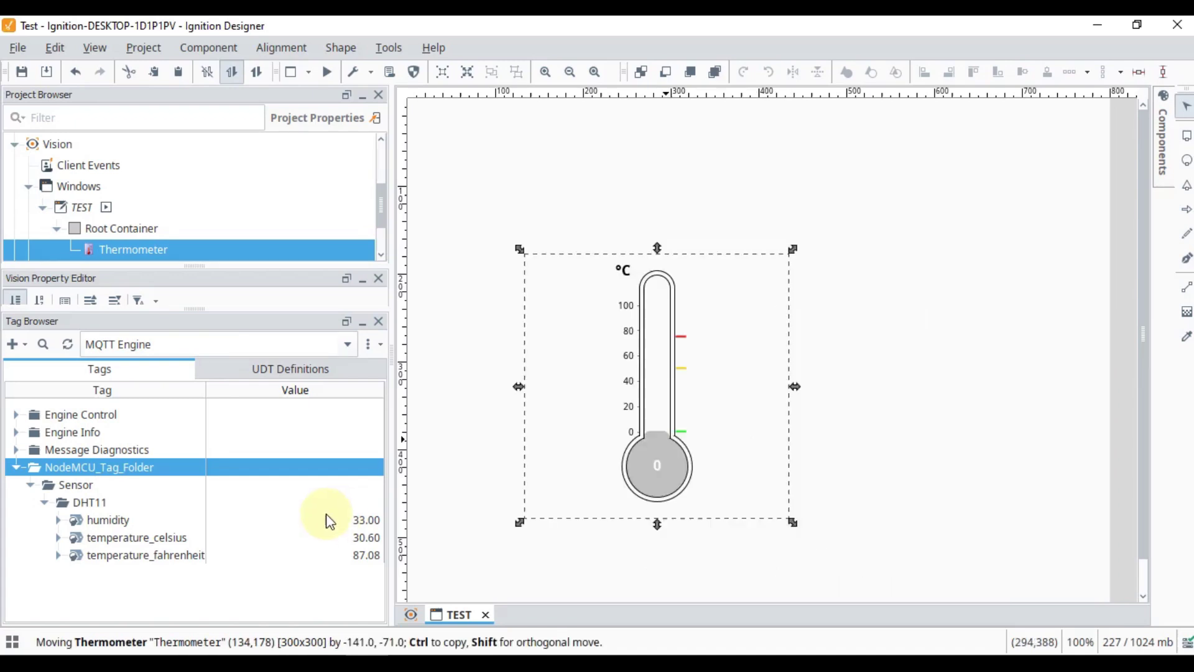
Step: Bind the thermometer to the value property of the temperature_celsius tag and check the tag's Quality and value
click(58, 537)
scroll(165, 525, down, 5)
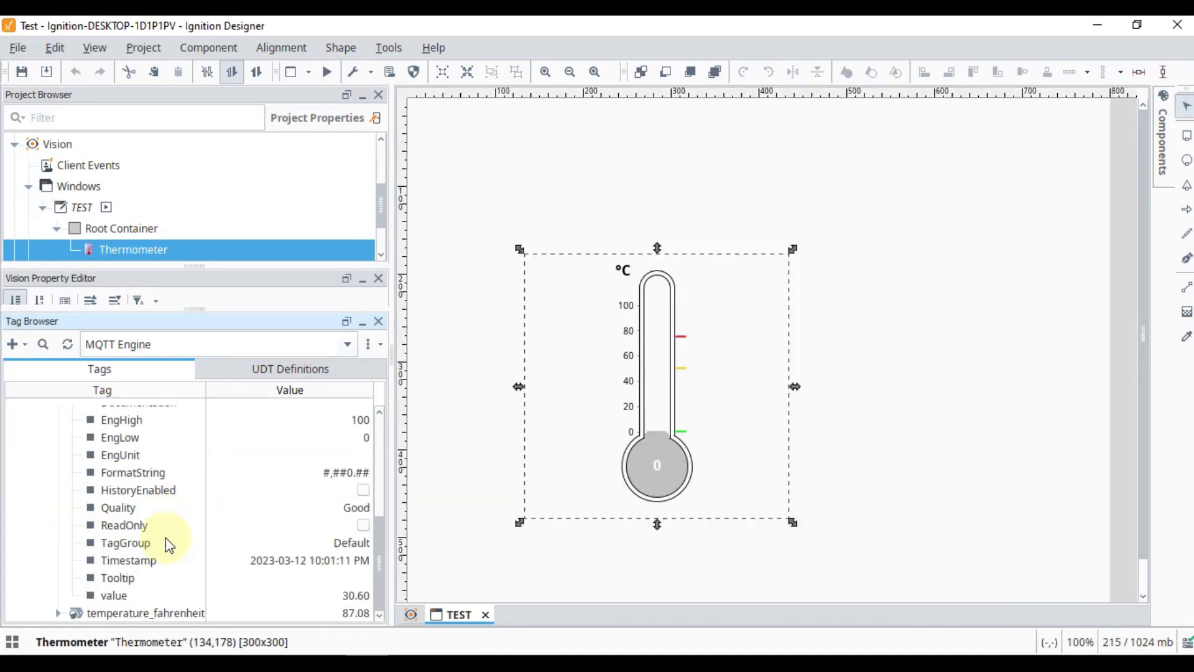
click(111, 597)
drag(453, 555, 674, 417)
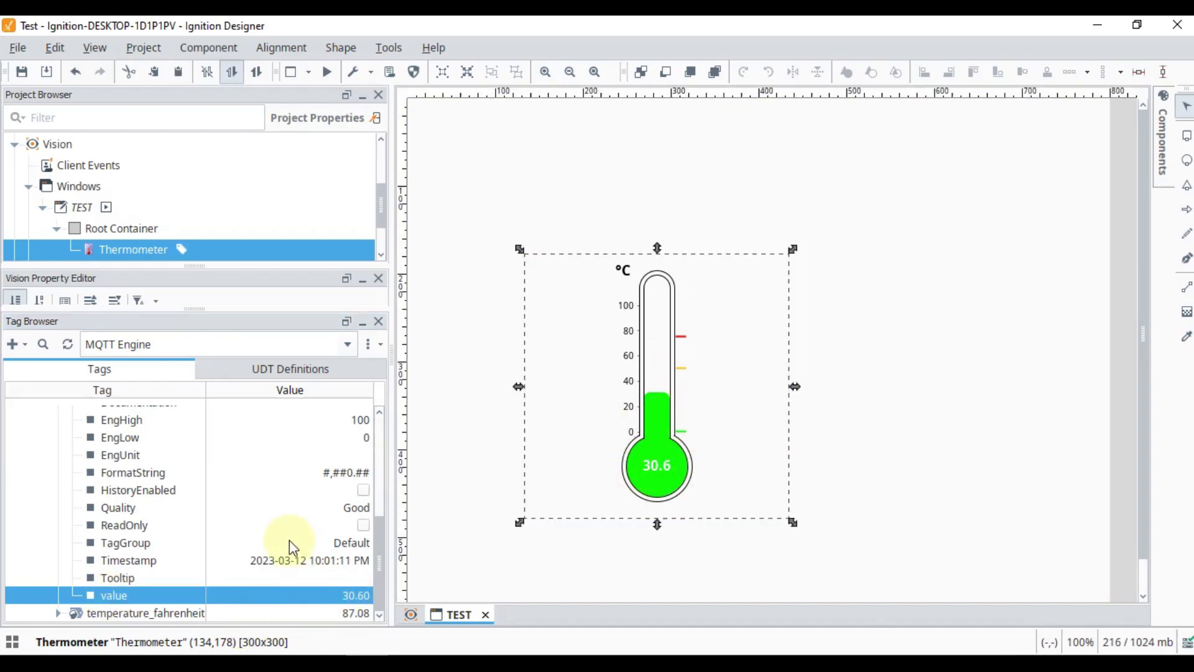
click(349, 508)
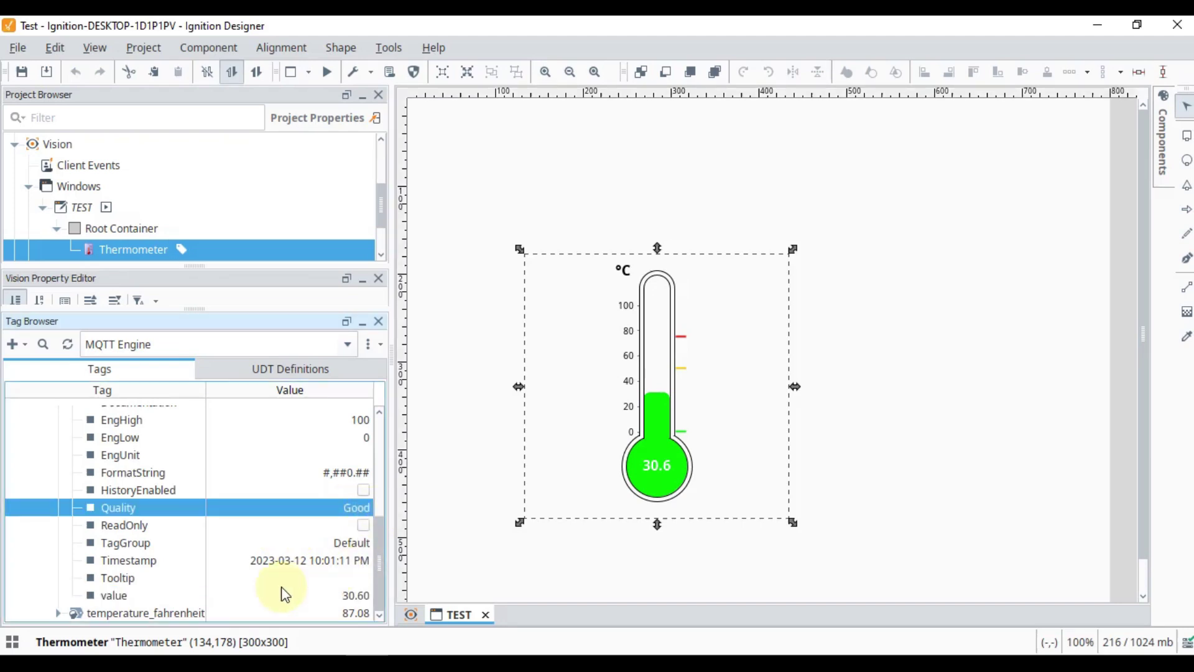
click(349, 596)
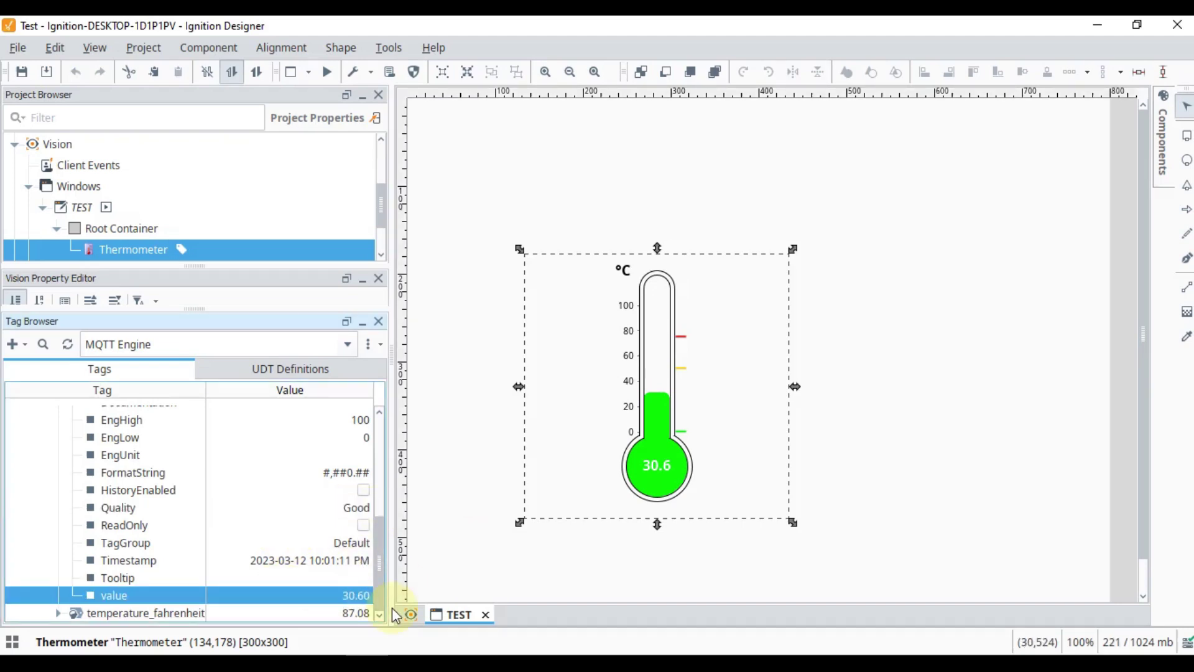
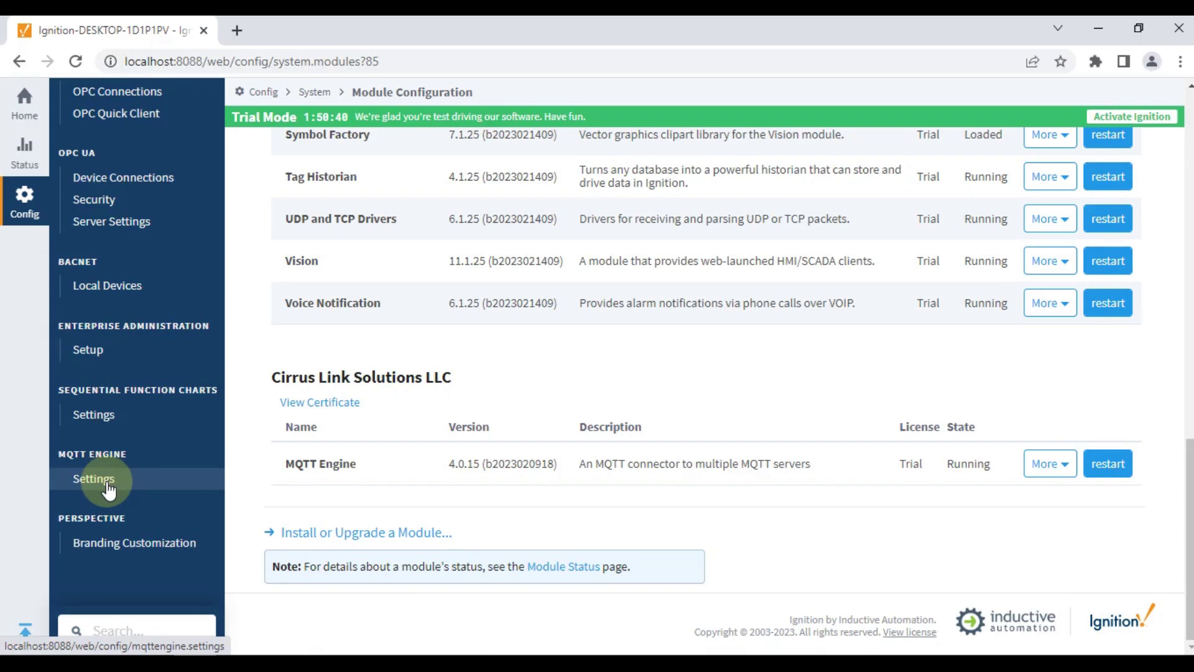
Step: Review the general MQTT Engine settings on the Ignition gateway page, including the main settings and the node and device command blocking options
drag(417, 355, 541, 356)
scroll(543, 363, down, 1)
scroll(545, 370, down, 2)
click(547, 454)
drag(584, 454, 414, 401)
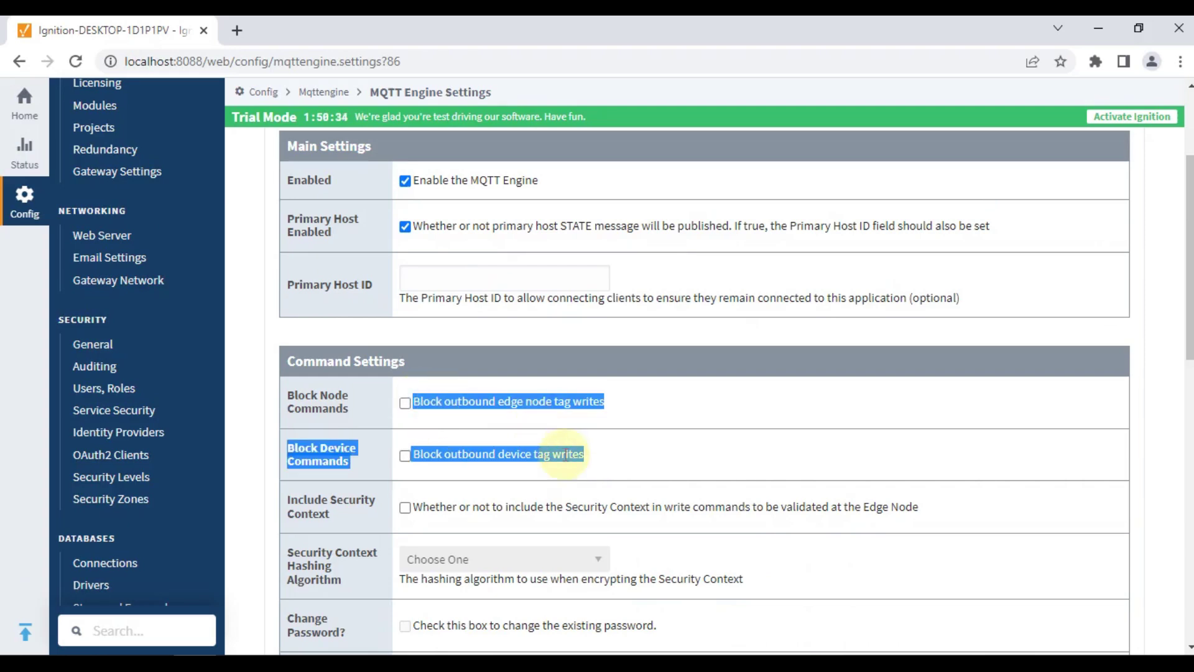
click(647, 413)
scroll(647, 413, down, 10)
click(713, 339)
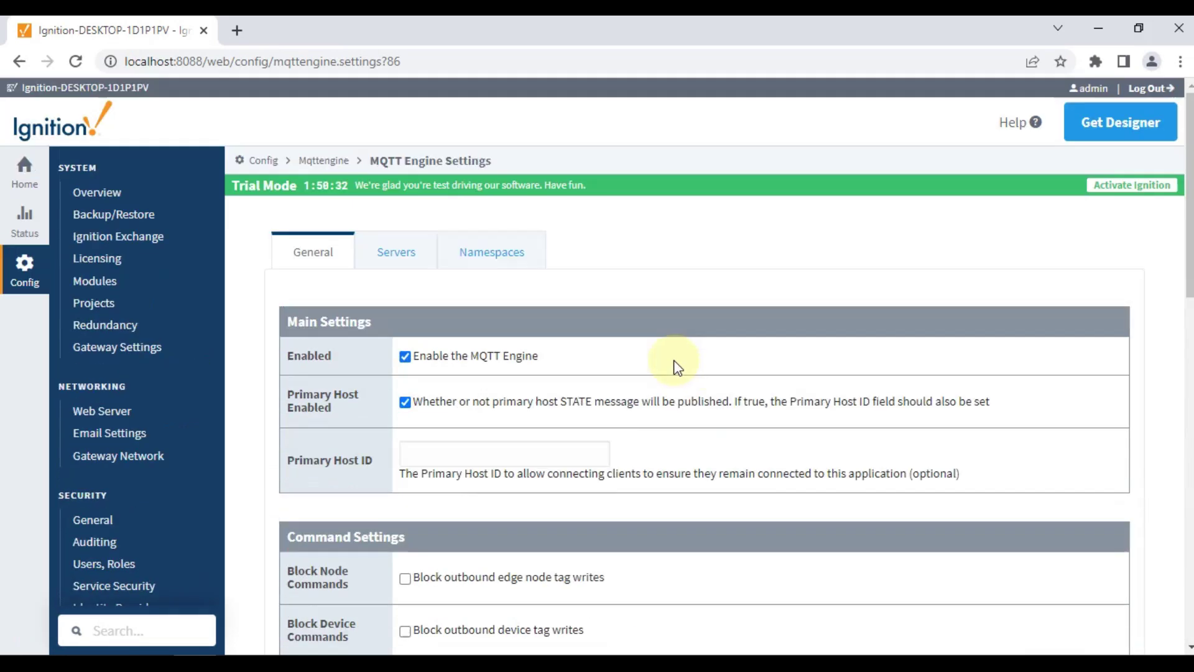
Step: Open the MQTT Engine server settings and check the connection status of Mosquitto_MQTT_Server
click(384, 257)
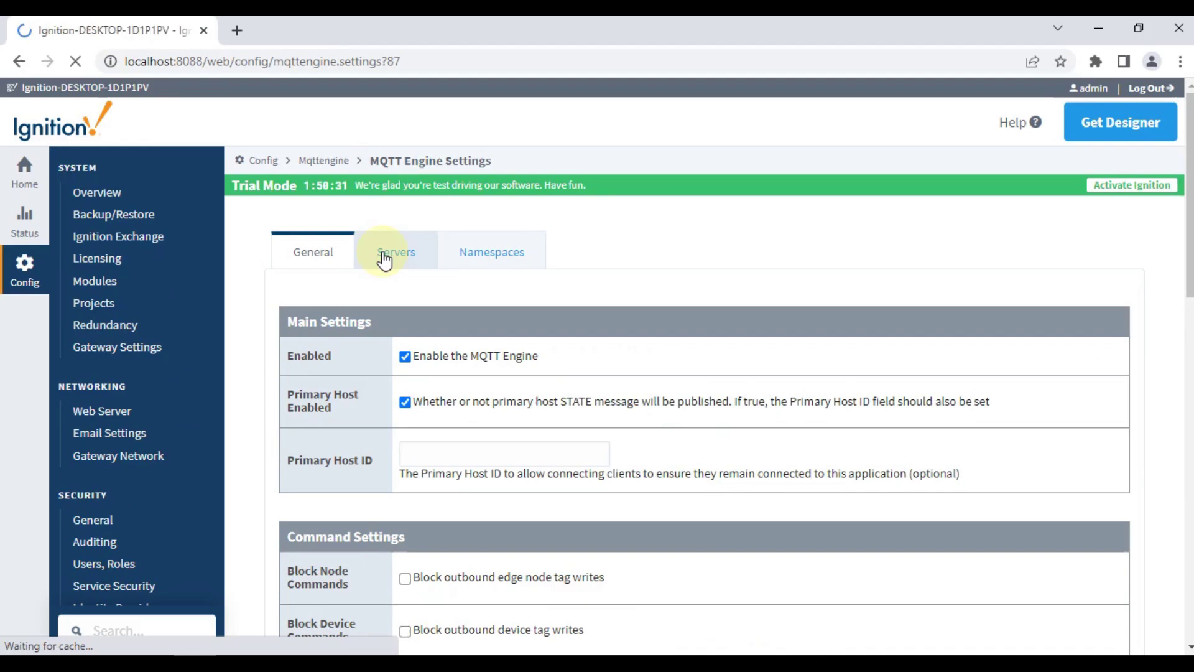
drag(310, 451, 901, 448)
click(874, 449)
double_click(873, 449)
click(868, 444)
double_click(869, 445)
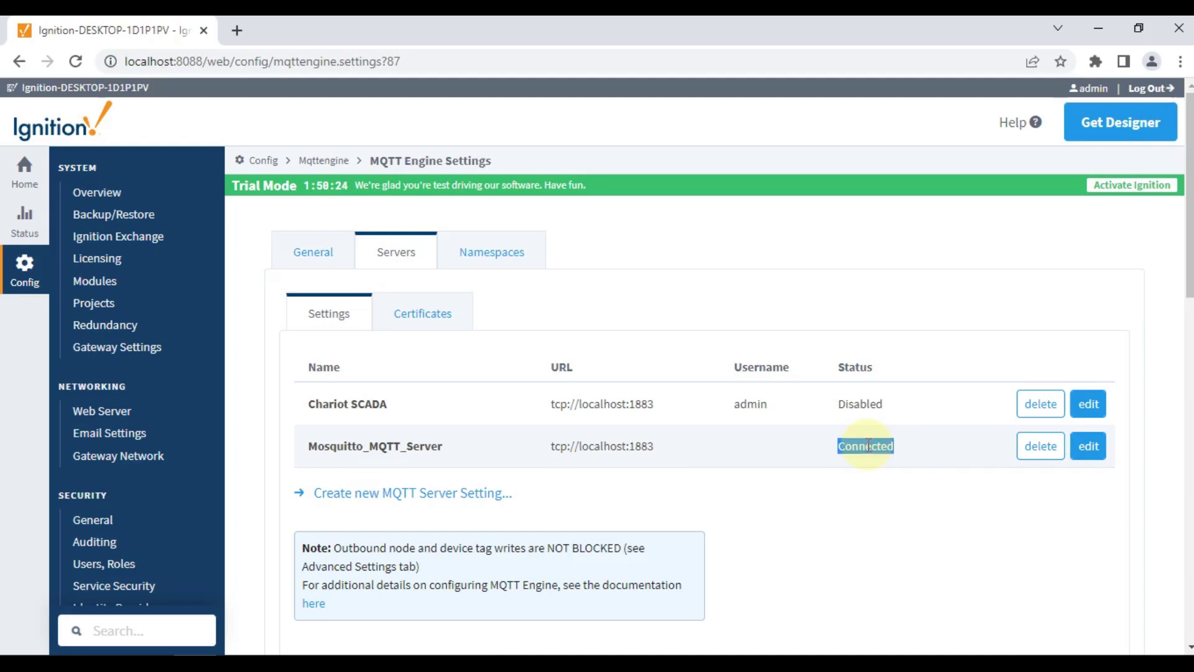
Step: Open the custom namespaces and examine the name and Root Tag Folder of NodeMCU_Namespace
click(484, 261)
click(414, 319)
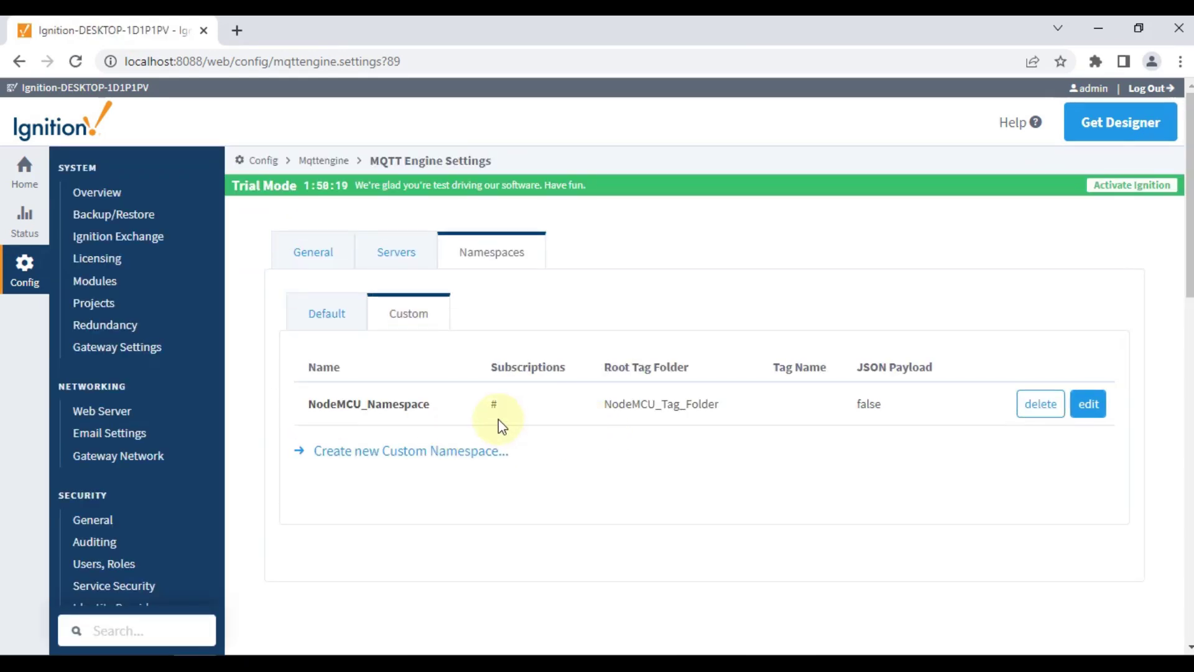
double_click(383, 406)
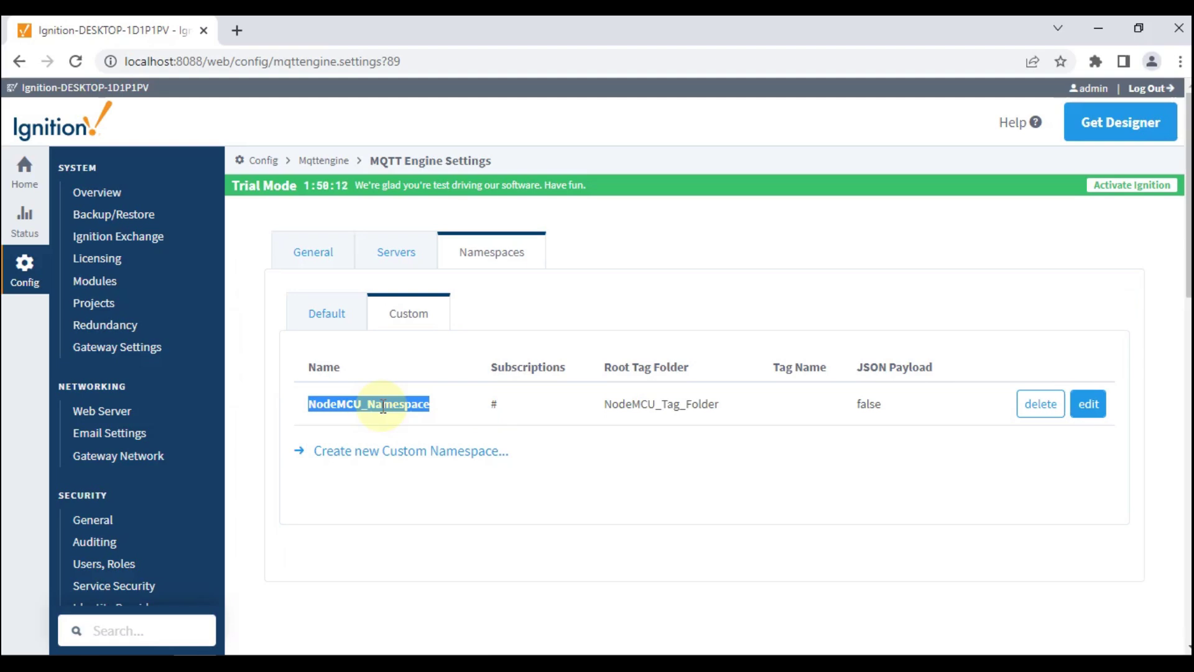
double_click(637, 409)
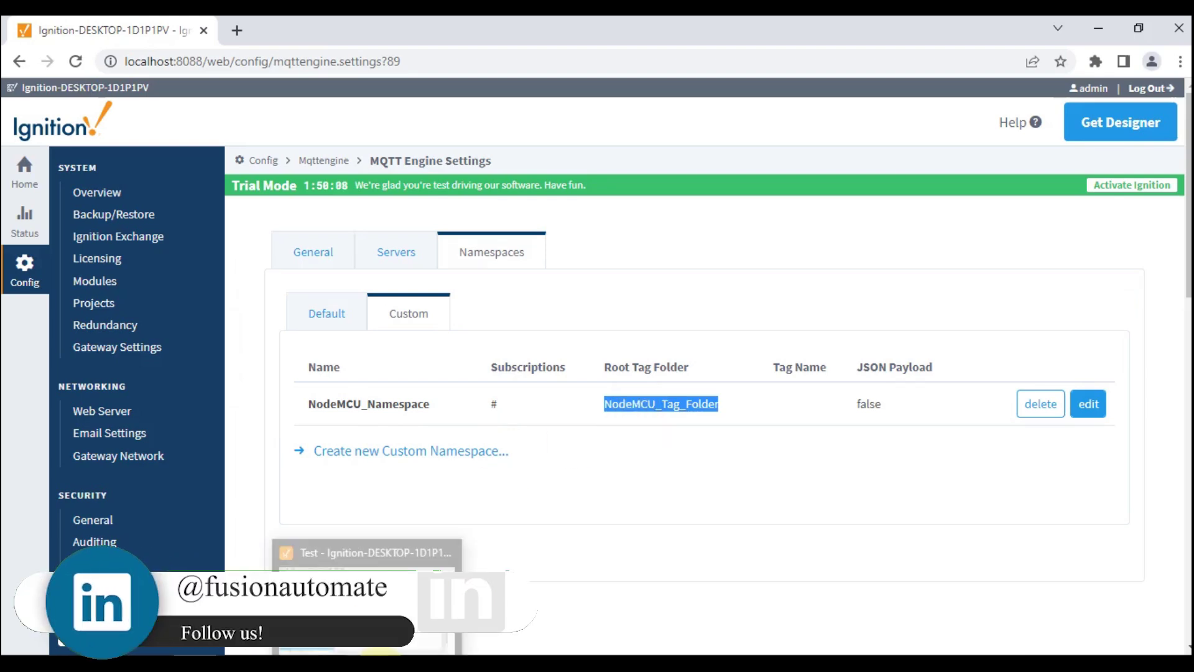
Step: Switch to Ignition Designer, collapse NodeMCU_Tag_Folder to compare it with the namespace's Root Tag Folder, and return to the gateway page
click(179, 567)
scroll(143, 482, up, 7)
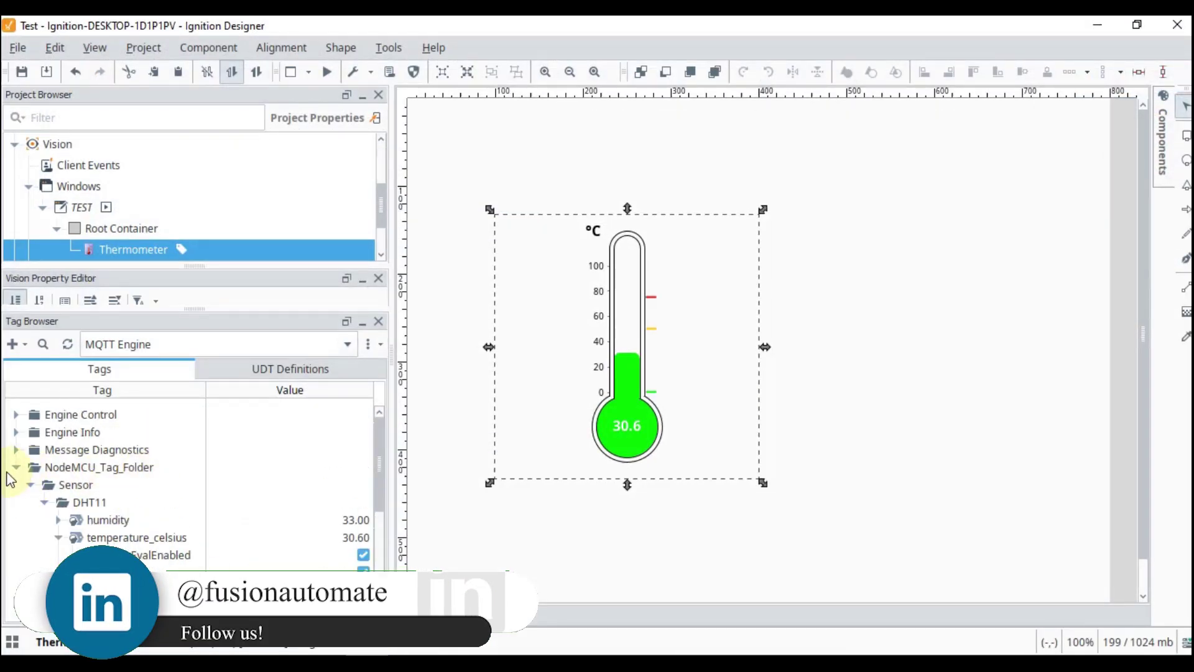
click(18, 467)
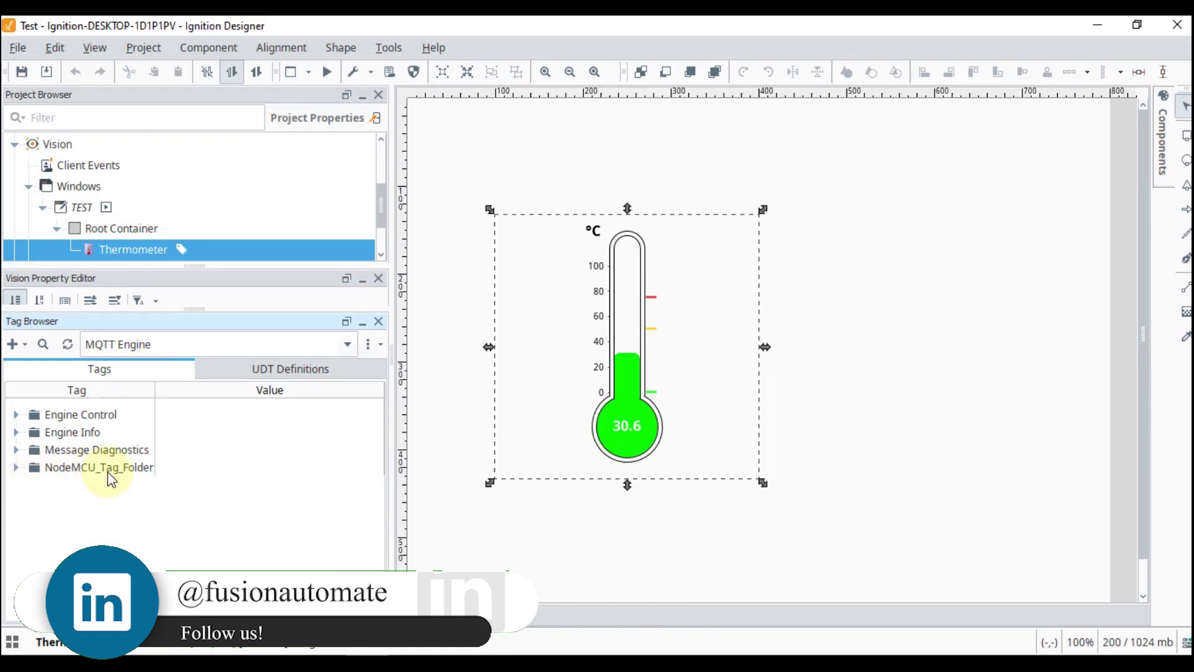
click(1097, 25)
click(666, 403)
double_click(666, 403)
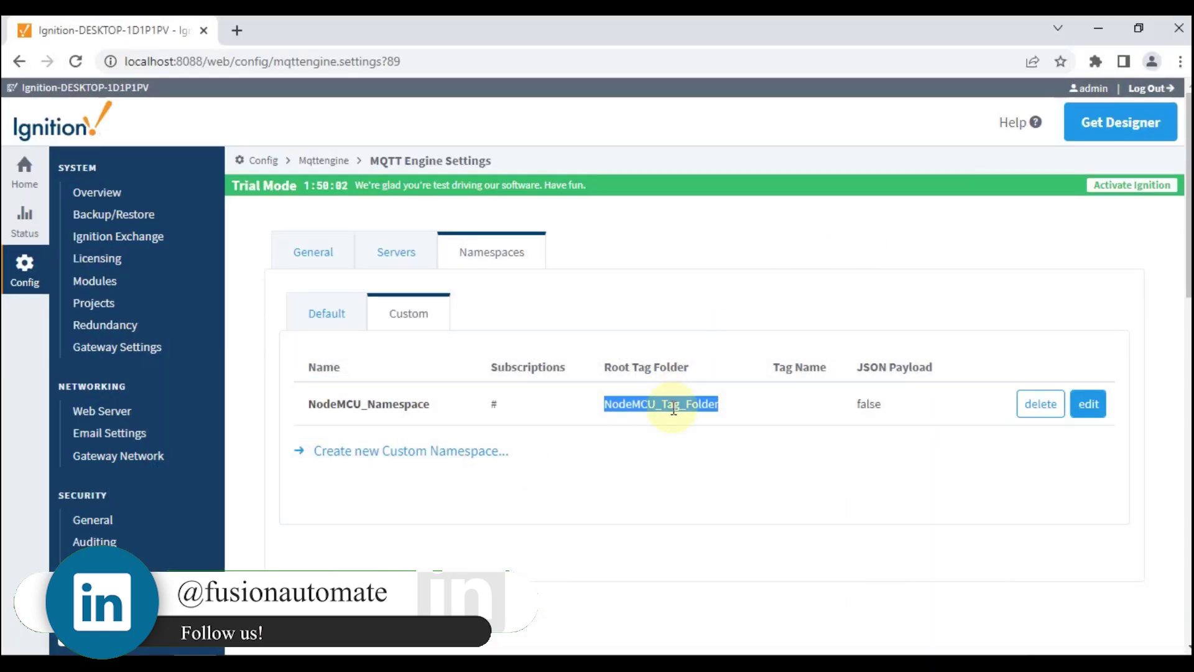
Step: Examine the Subscriptions and JSON Payload settings of NodeMCU_Namespace
double_click(492, 405)
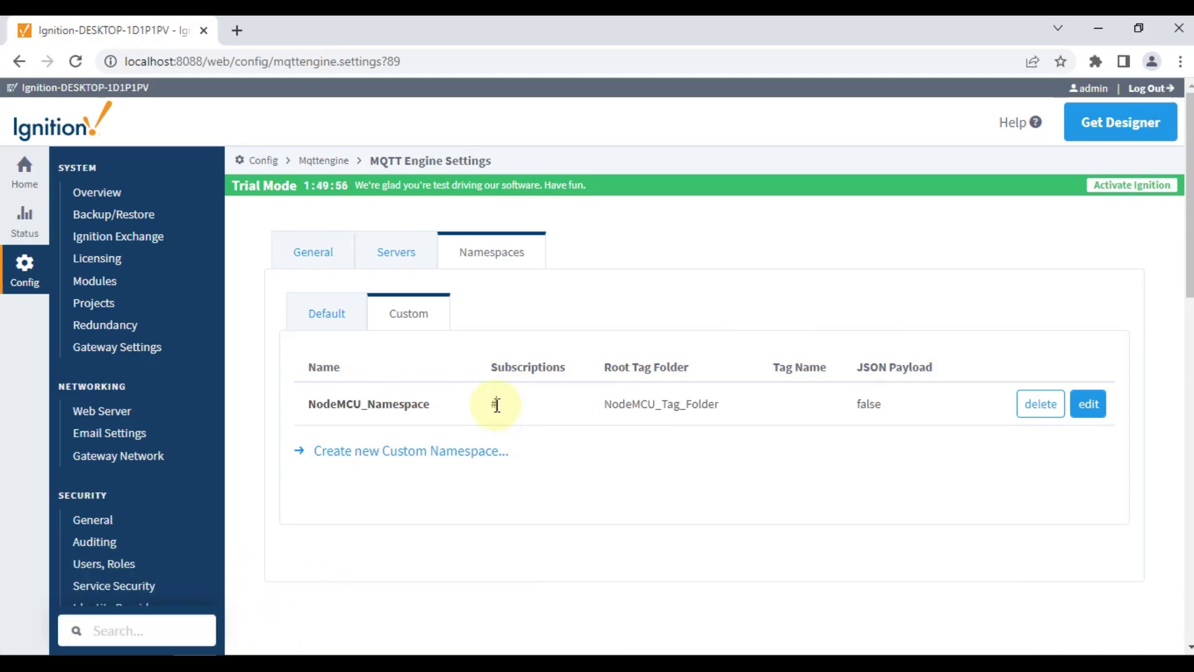
double_click(865, 404)
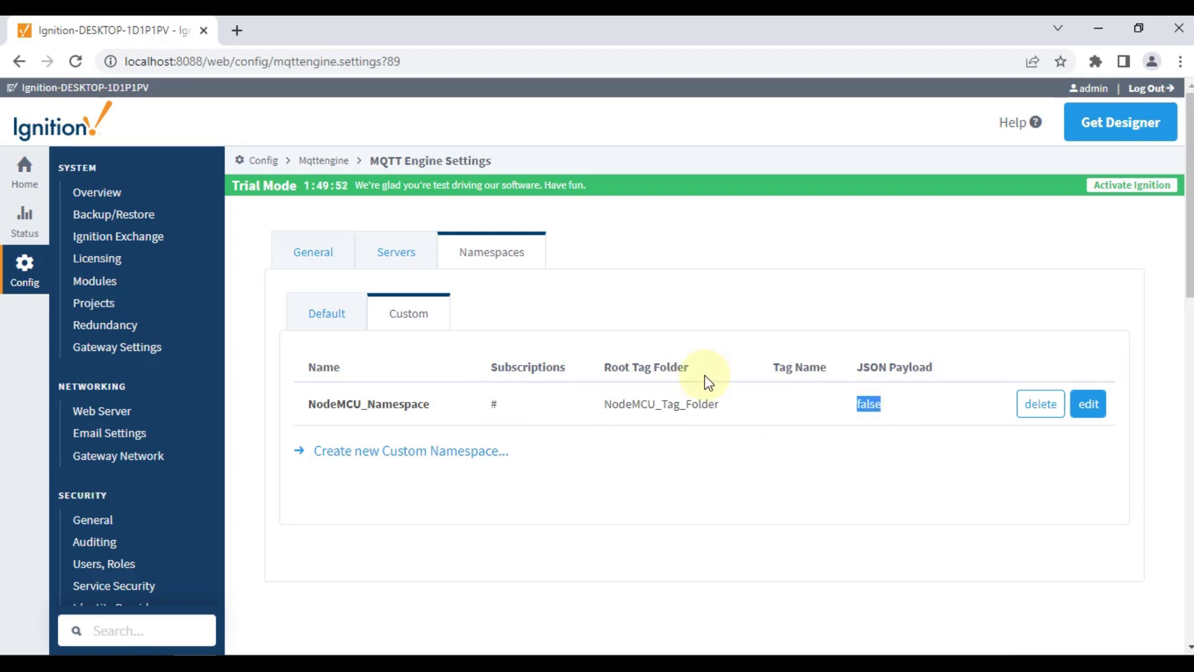
click(846, 413)
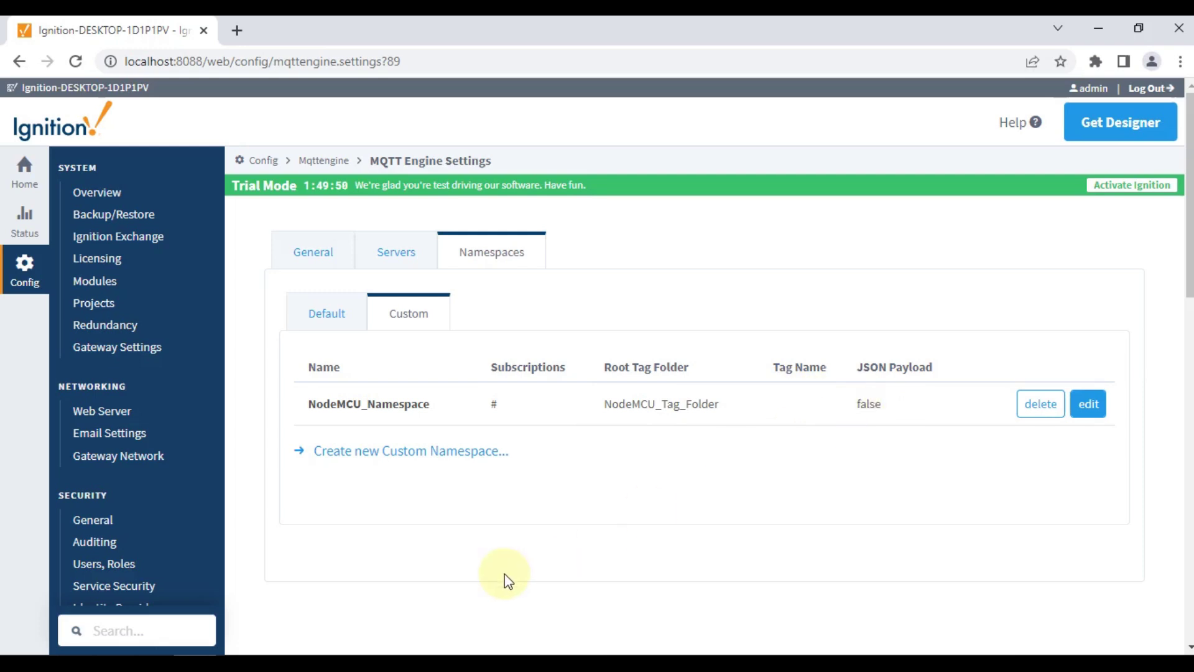
Step: Switch to Arduino IDE, check the topic definitions and the Serial Monitor readings, and minimize it
click(250, 647)
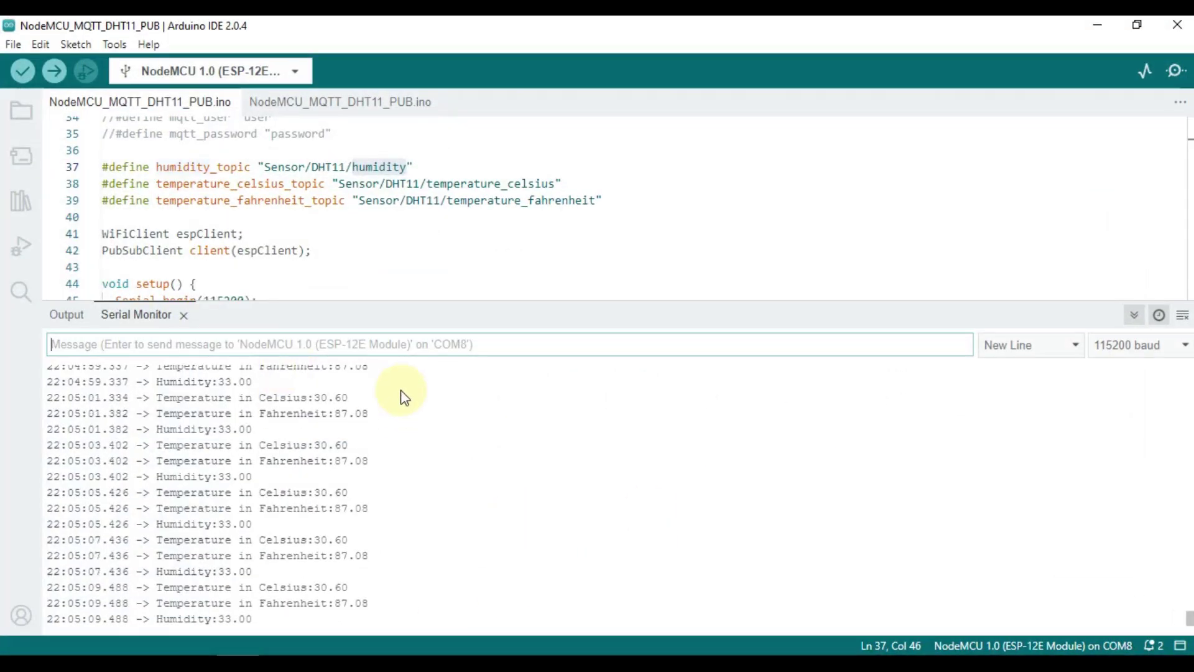
mouse_move(296, 197)
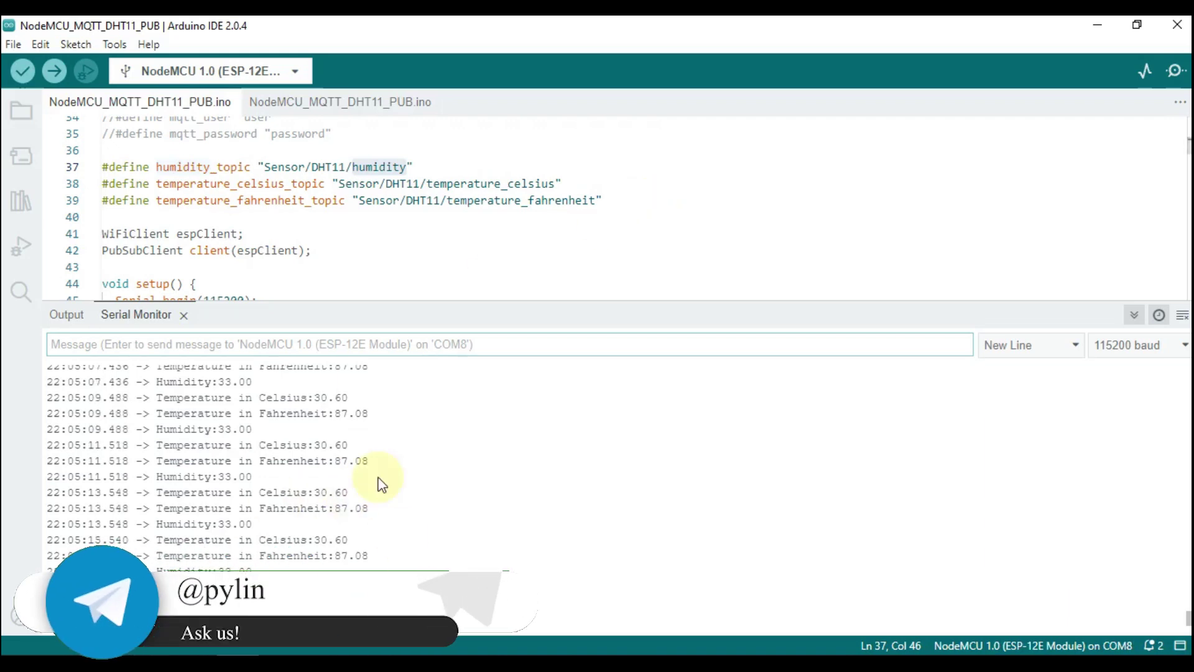
click(1098, 25)
Step: Switch to MQTT Explorer and inspect the temperature_fahrenheit and humidity topics under DHT11
key(alt+Tab)
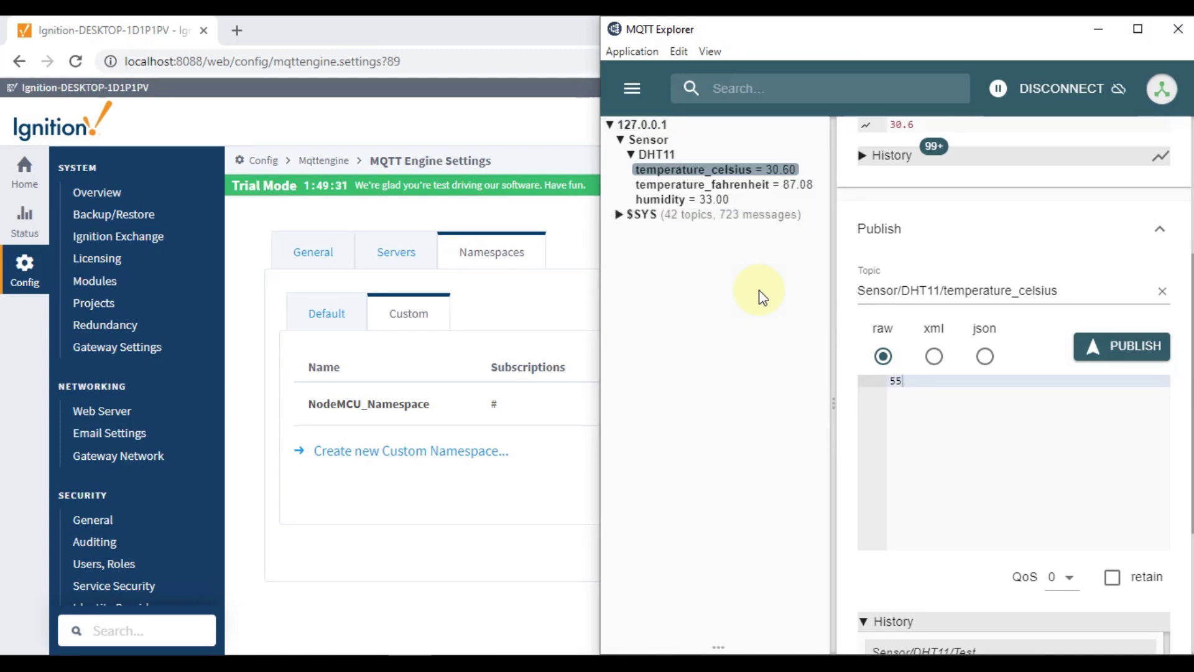
click(746, 186)
click(748, 199)
key(Up)
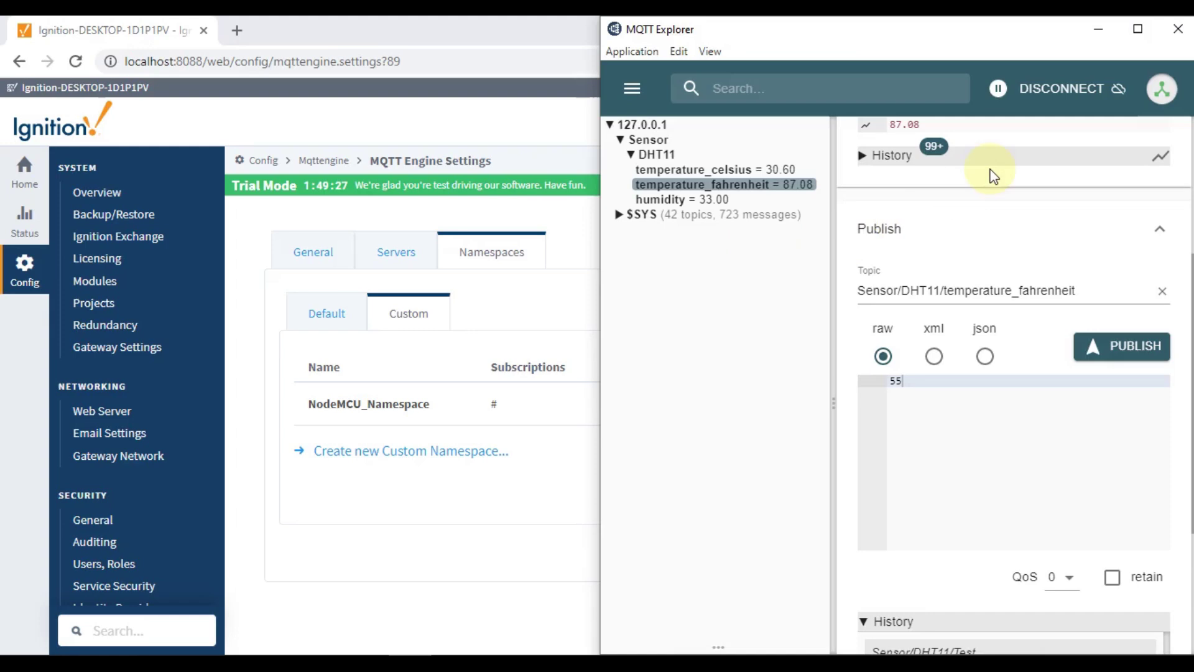
Step: Minimize MQTT Explorer, switch to Ignition Designer, and choose MQTT Engine as the tag provider in the Tag Browser
click(1098, 29)
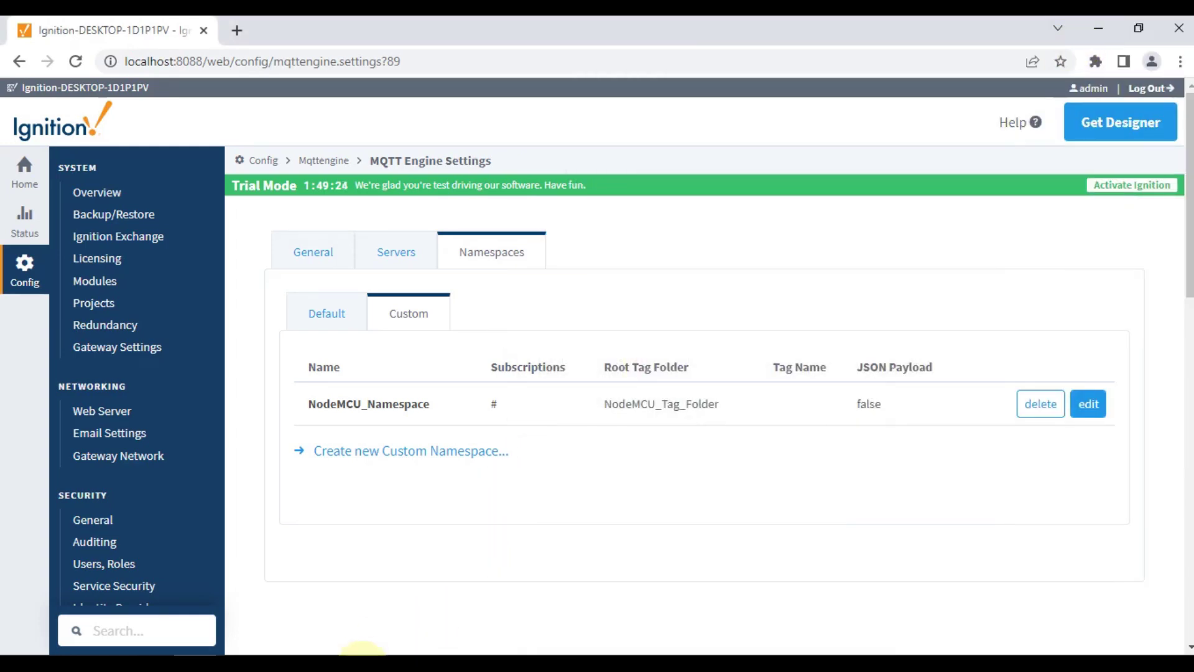
click(466, 650)
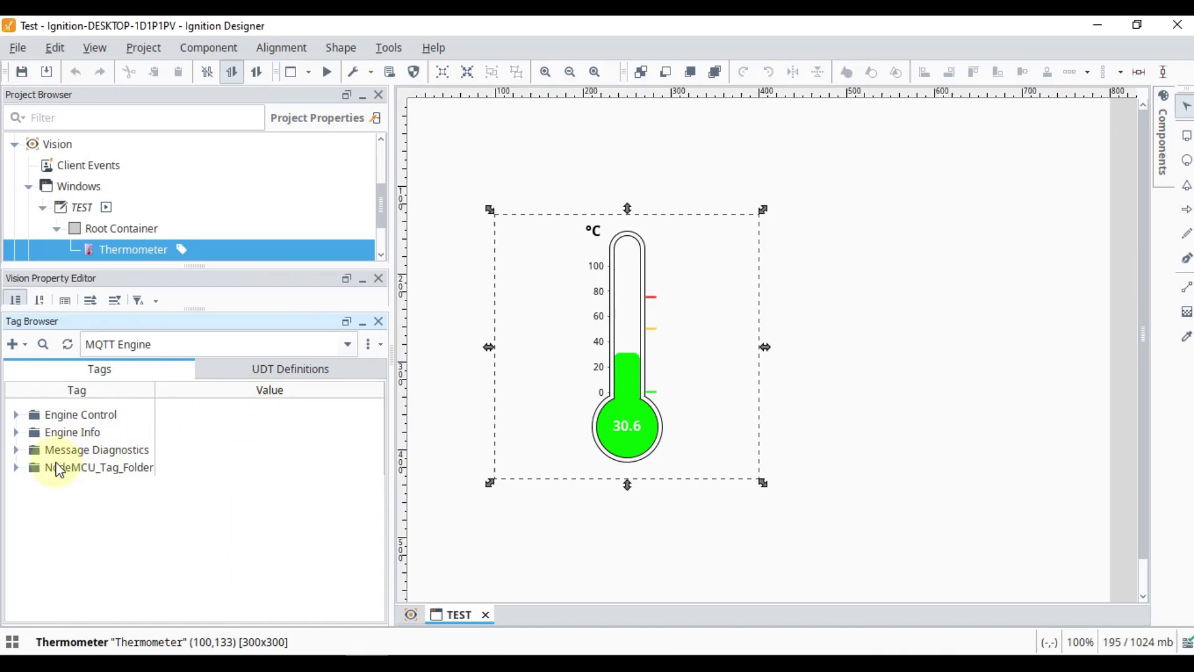
click(147, 346)
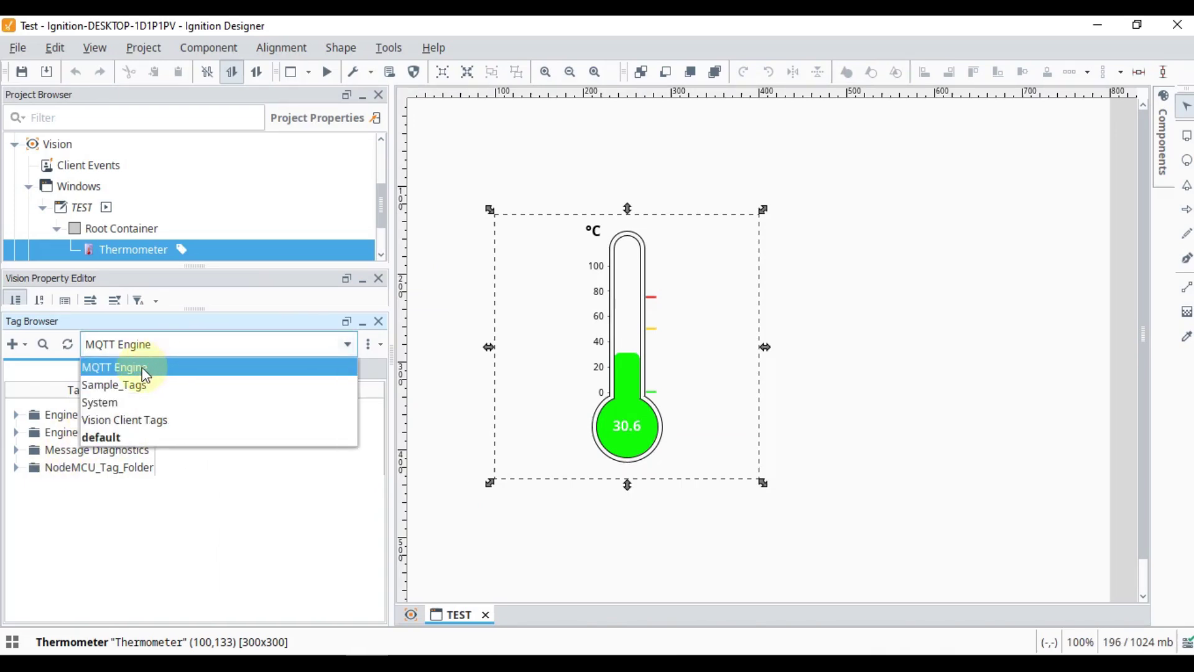
click(145, 369)
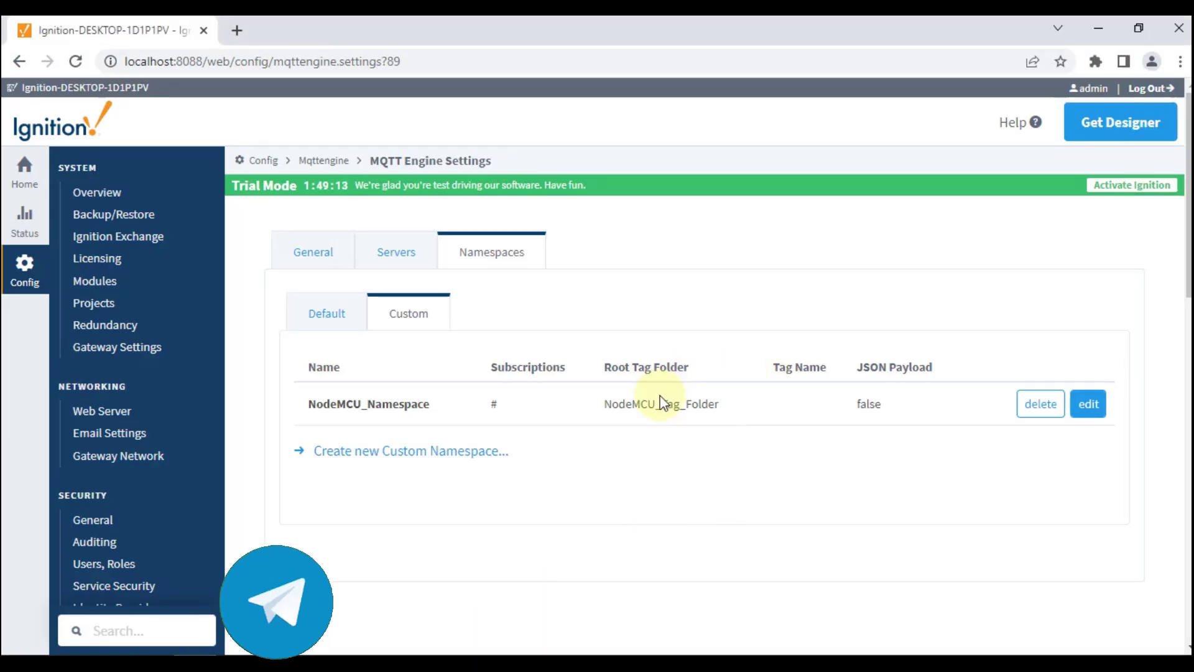
Step: Compare the namespace's Root Tag Folder on the gateway page with NodeMCU_Tag_Folder in Designer, and expand that folder down to the DHT11 tags
double_click(666, 403)
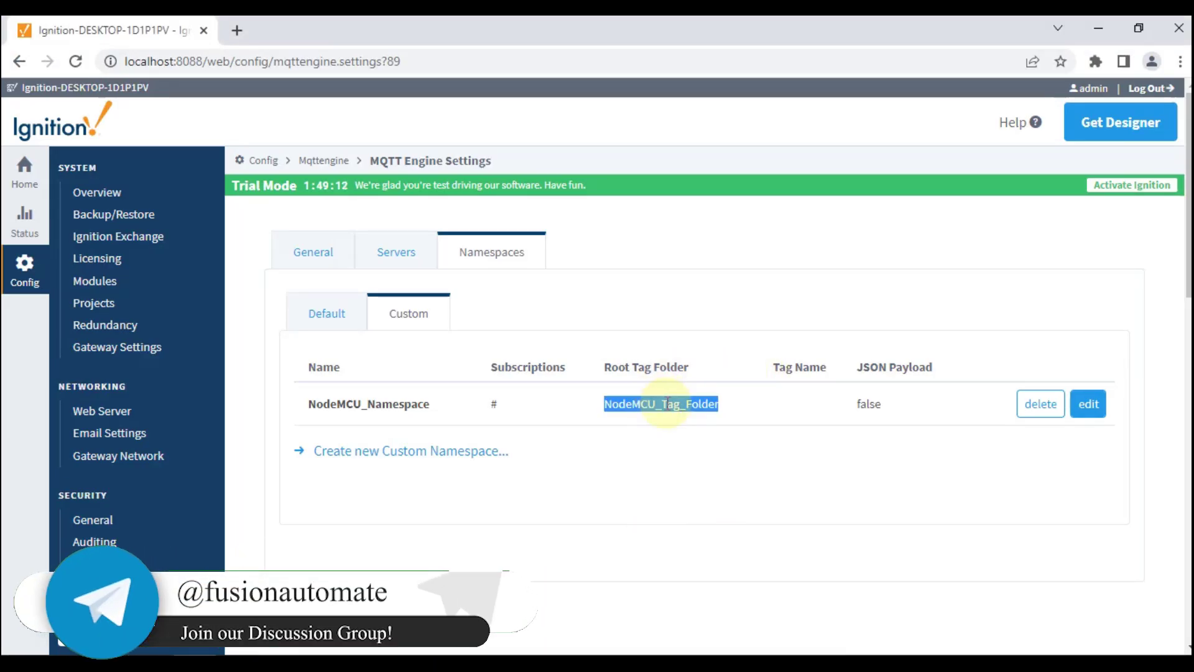
double_click(669, 403)
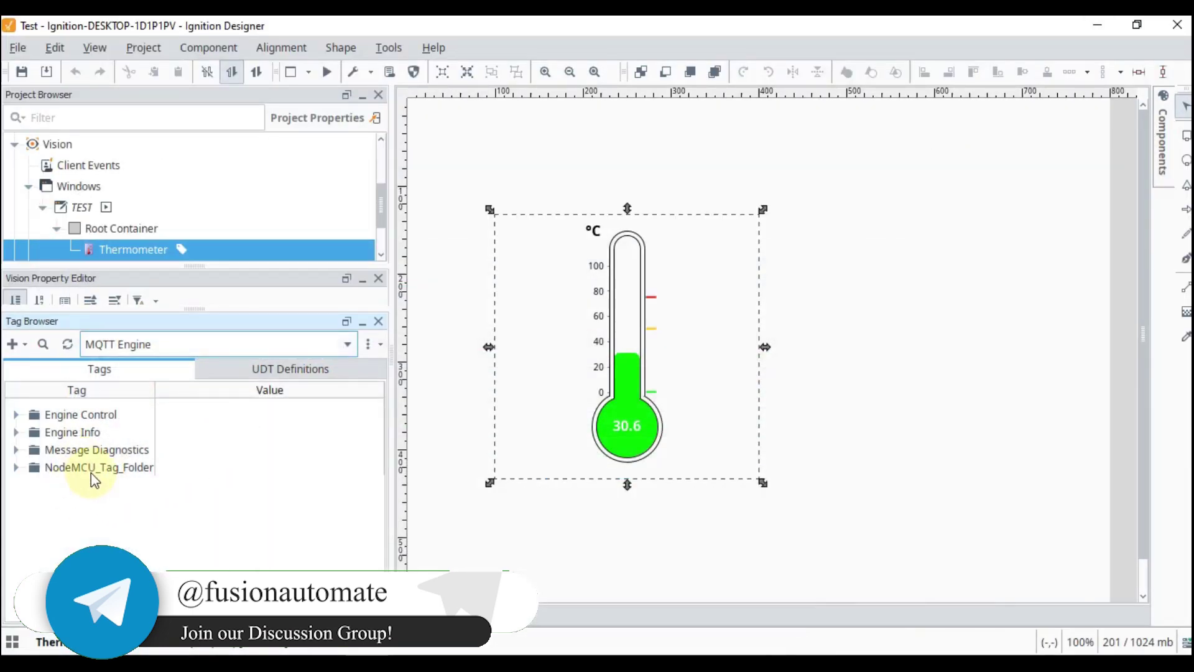
click(91, 468)
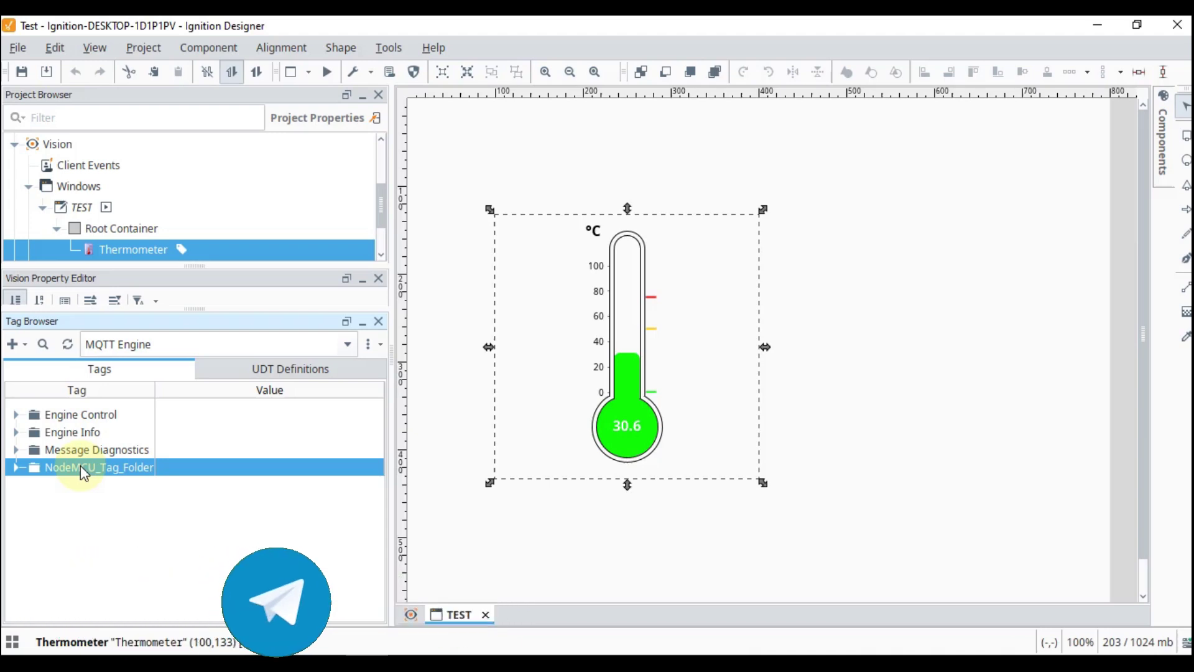
click(16, 467)
click(30, 485)
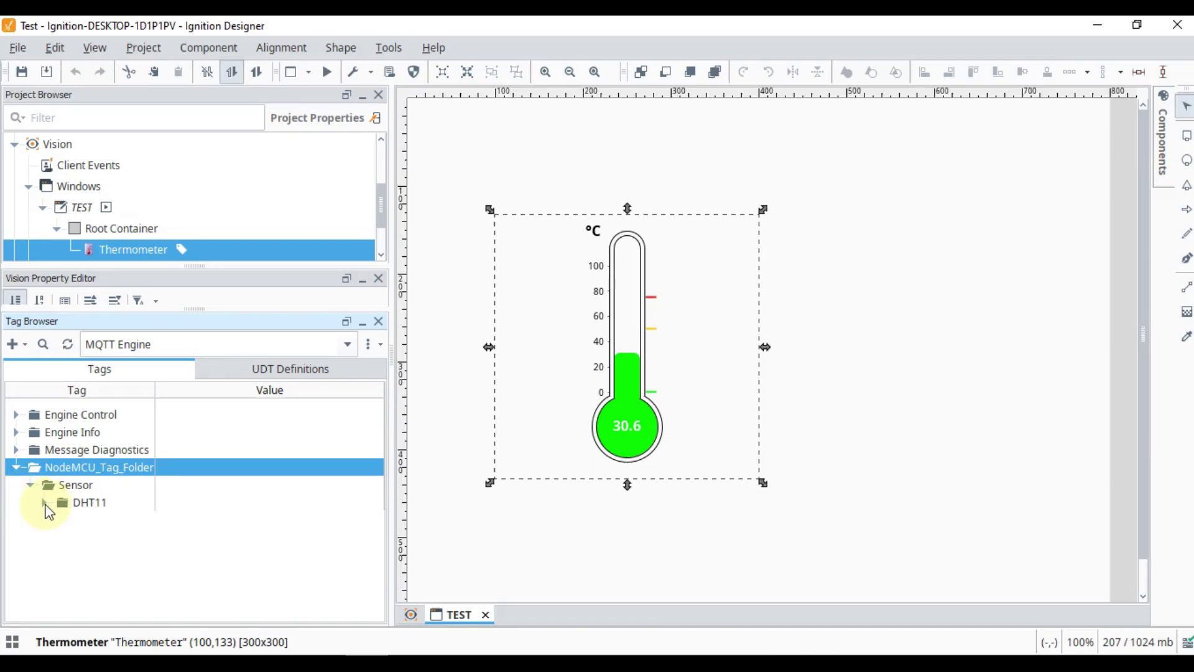
click(45, 503)
Step: Switch to MQTT Explorer to compare its DHT11 topics with the Designer tags, minimize it, and show the desktop
key(alt+Tab)
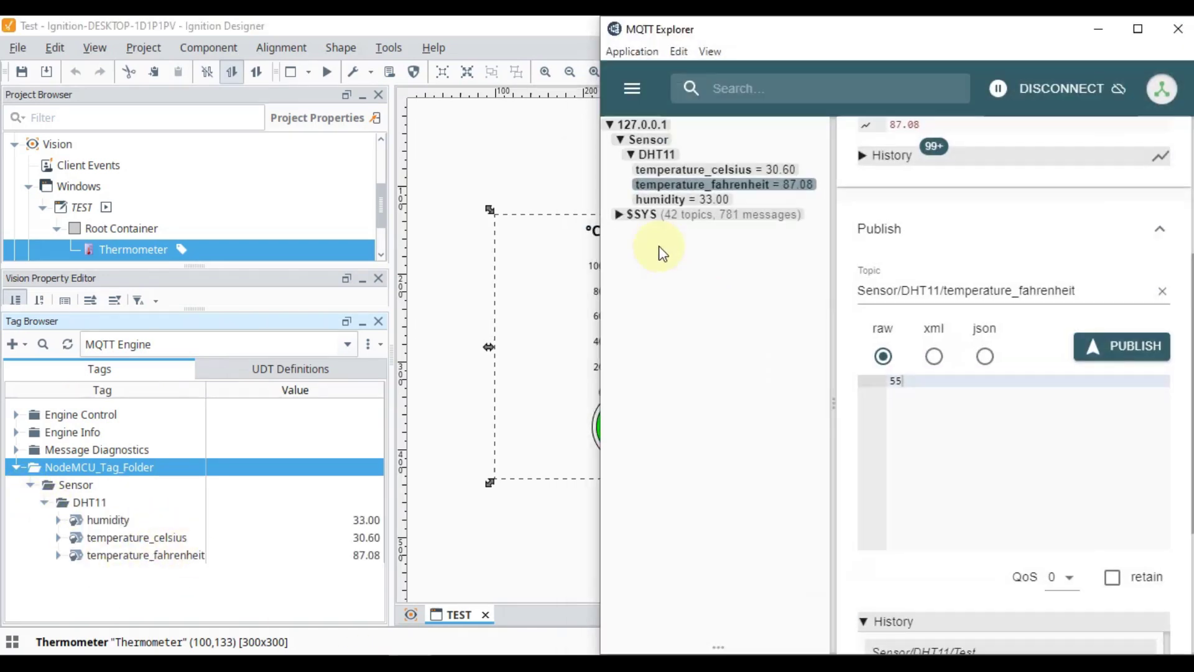
click(1104, 24)
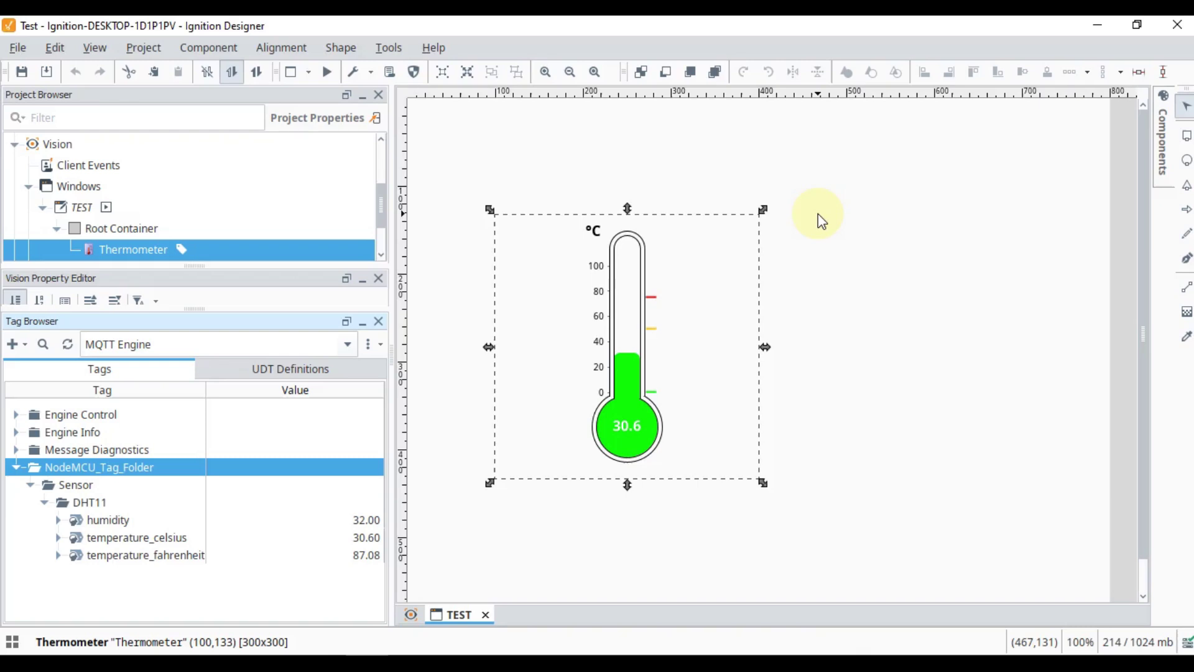
key(super+d)
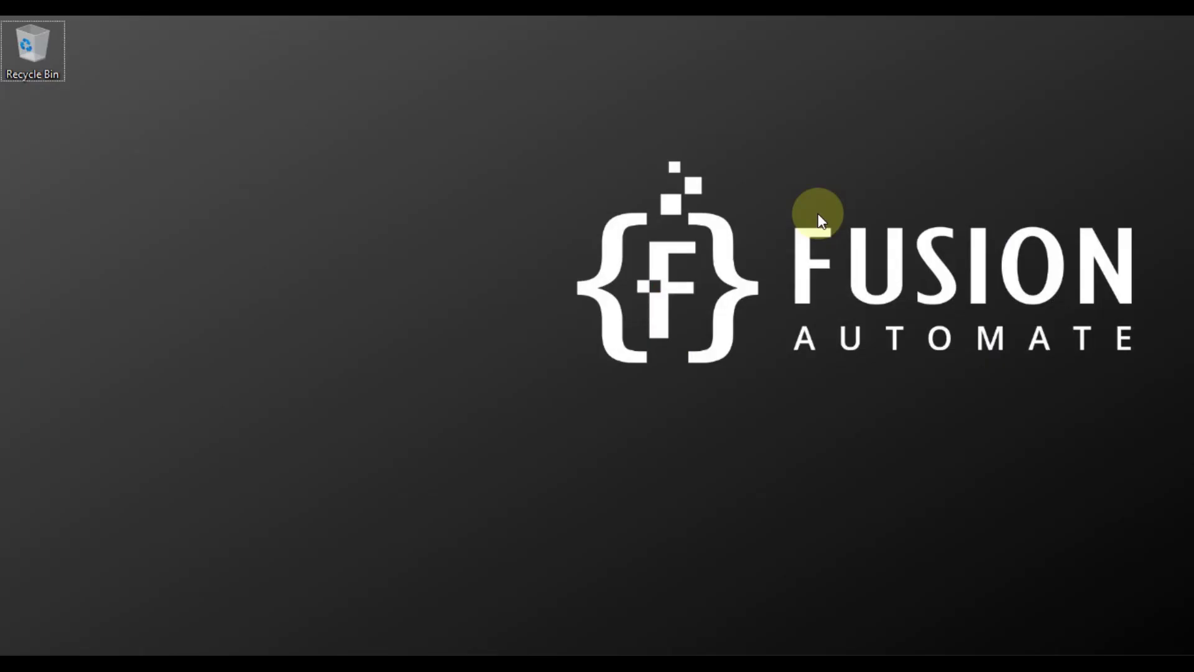